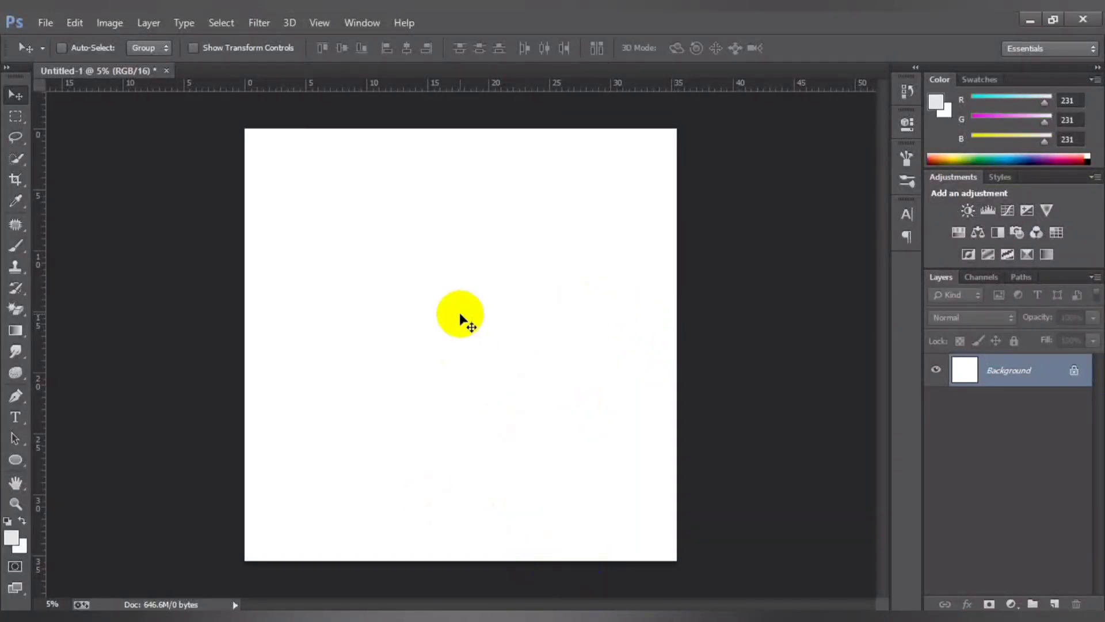
# Place the pngegg bird photo from Downloads, scaled to about 166% and shifted right
pyautogui.hotkey('alt', 'Tab')
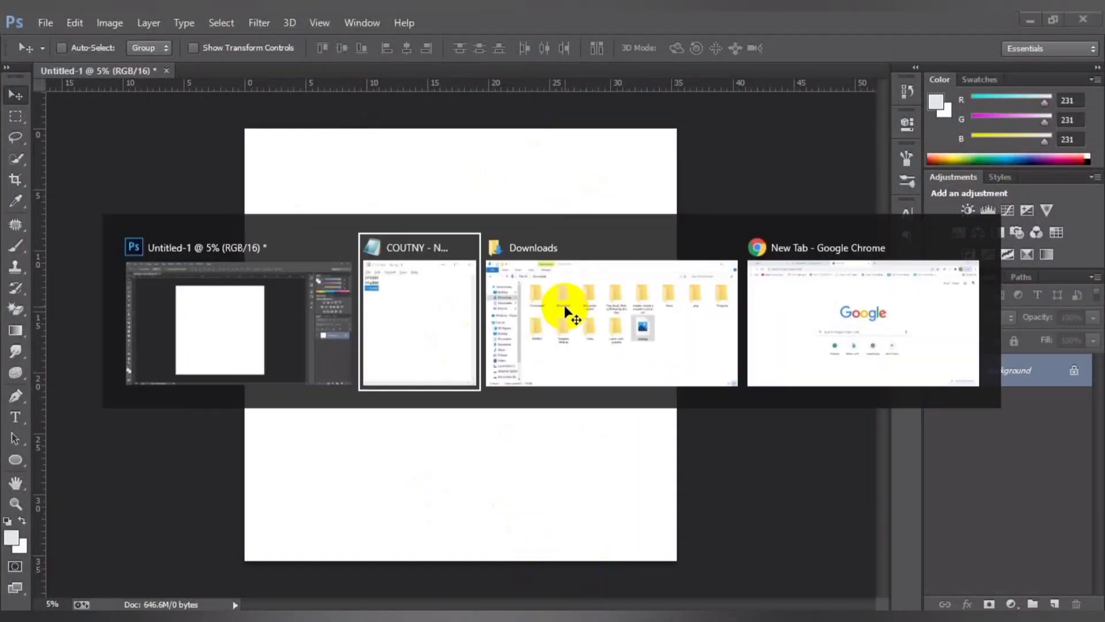
pyautogui.click(567, 308)
pyautogui.moveTo(770, 390)
pyautogui.mouseDown()
pyautogui.moveTo(715, 426)
pyautogui.moveTo(515, 311)
pyautogui.mouseUp()
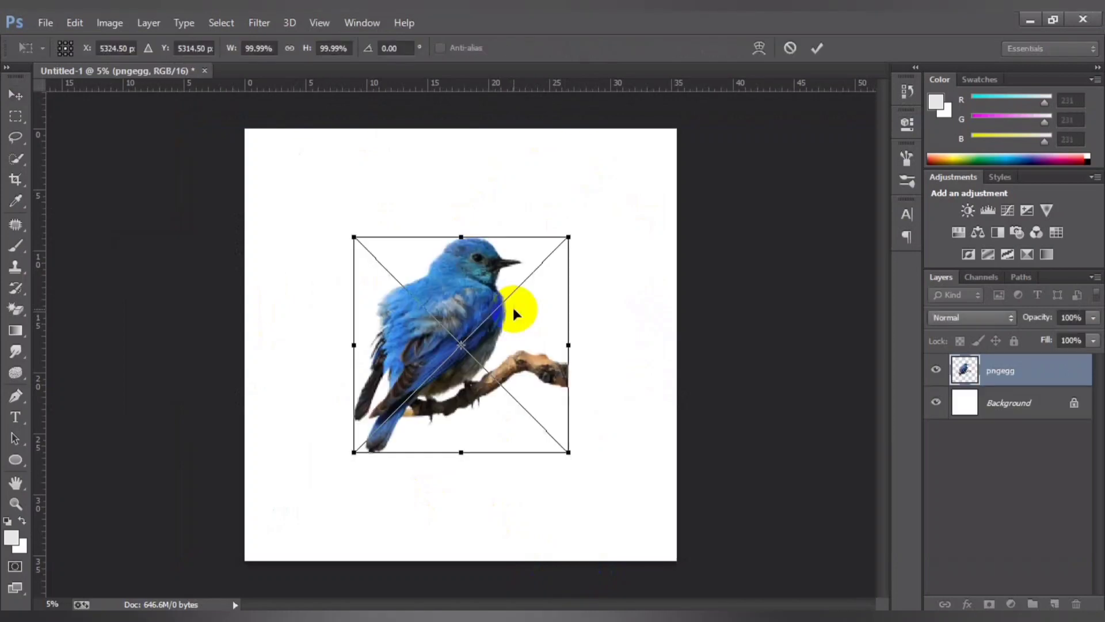
pyautogui.moveTo(562, 236); pyautogui.dragTo(639, 165)
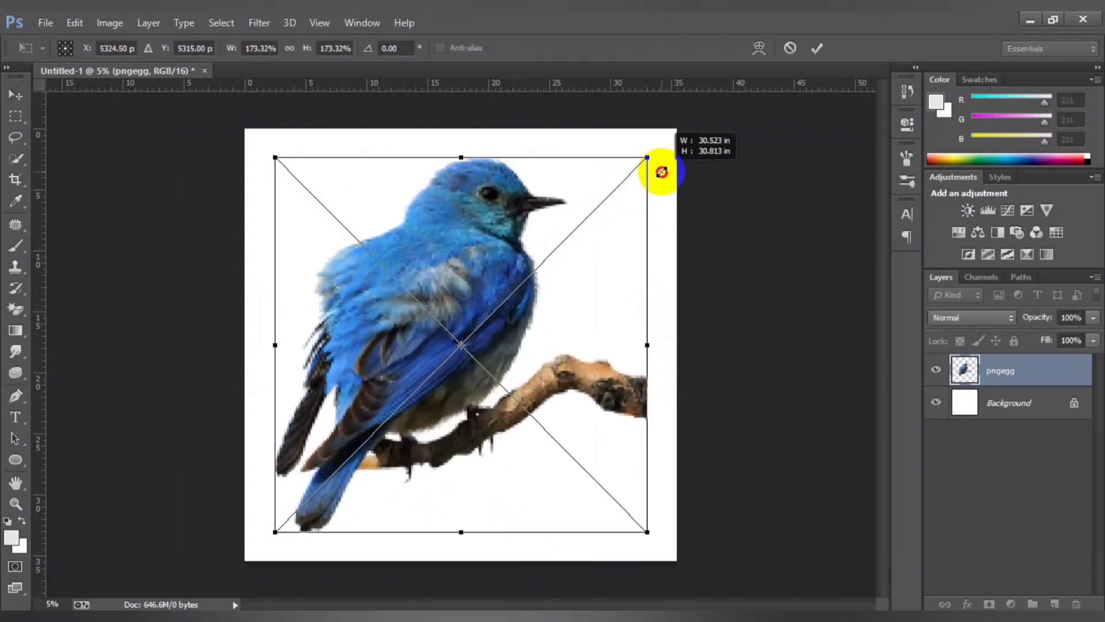
pyautogui.moveTo(452, 318); pyautogui.dragTo(495, 316)
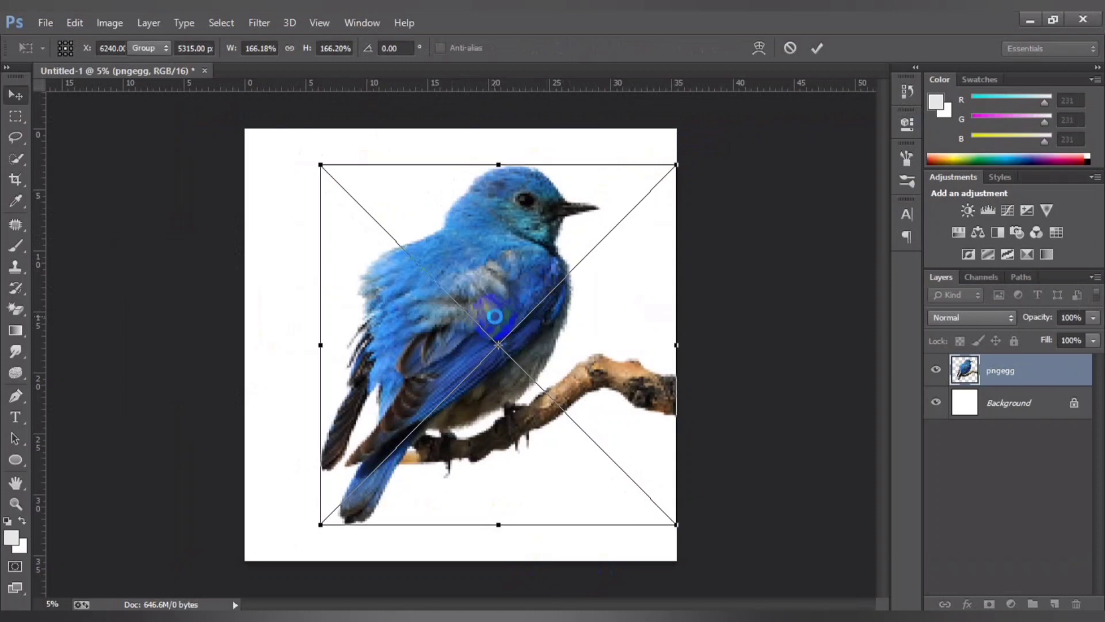
pyautogui.doubleClick(495, 315)
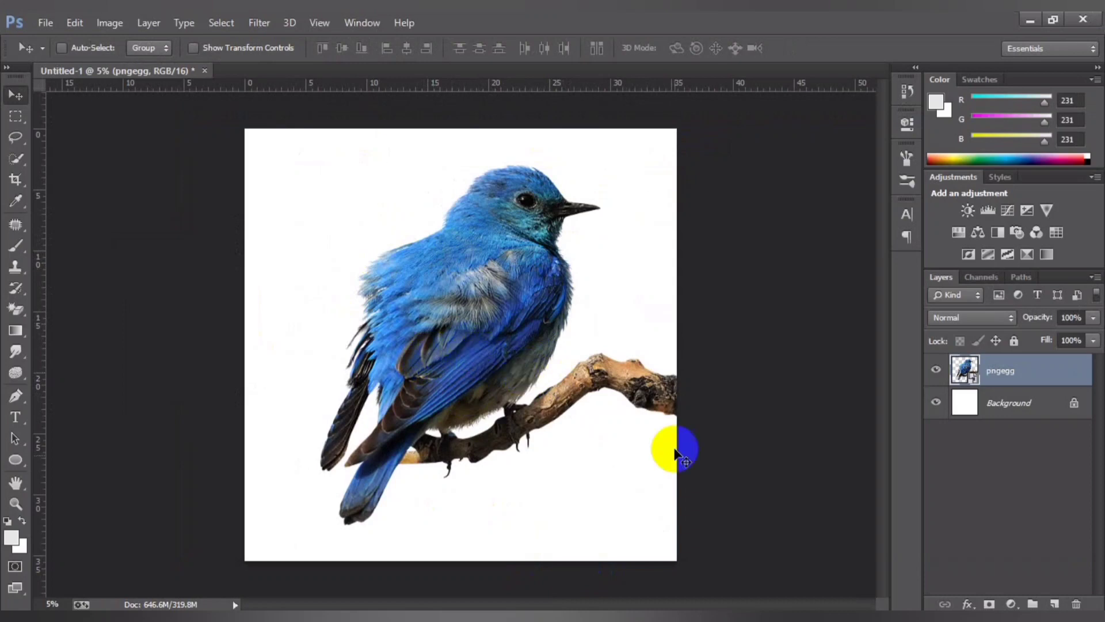
pyautogui.click(990, 403)
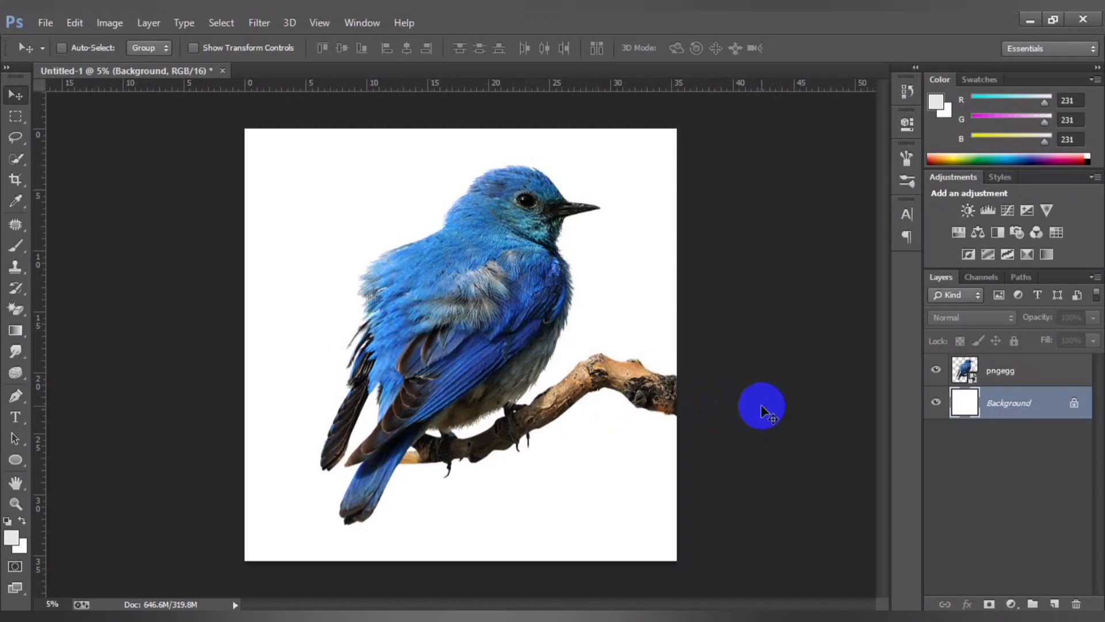
# Fill the Background layer with near-black #040404 as the foreground colour
pyautogui.click(12, 537)
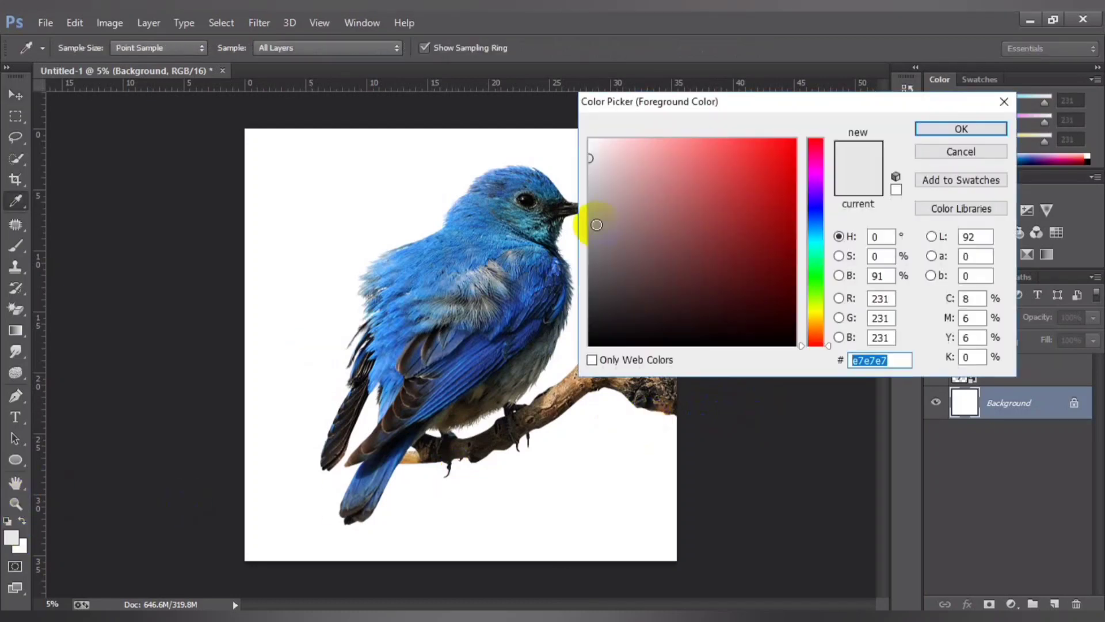
pyautogui.moveTo(613, 262); pyautogui.dragTo(568, 328)
pyautogui.press('Return')
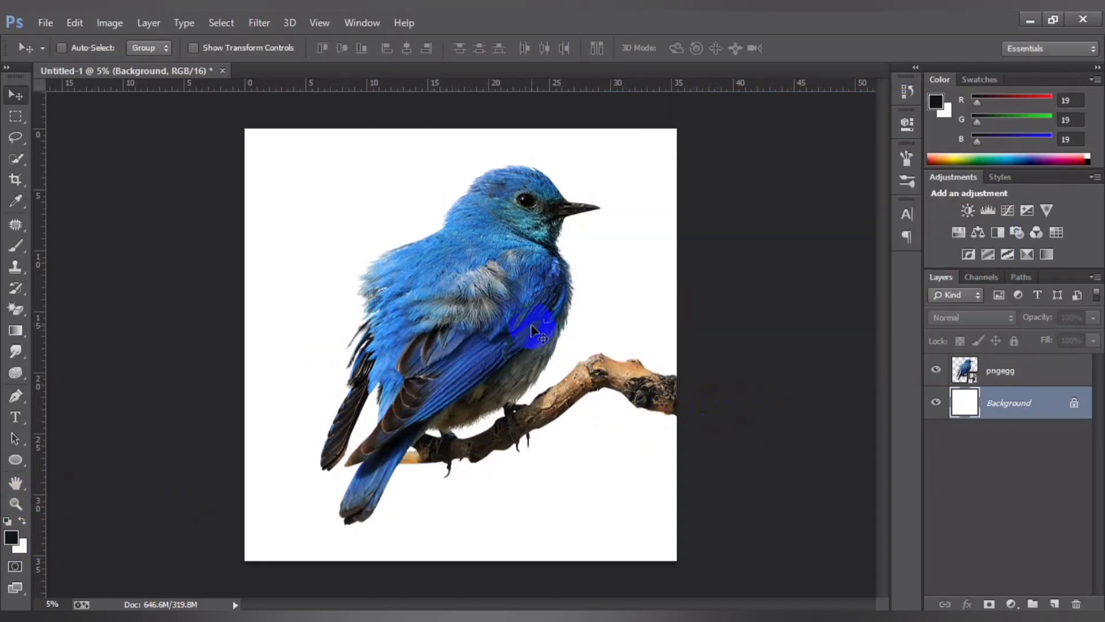
pyautogui.click(24, 529)
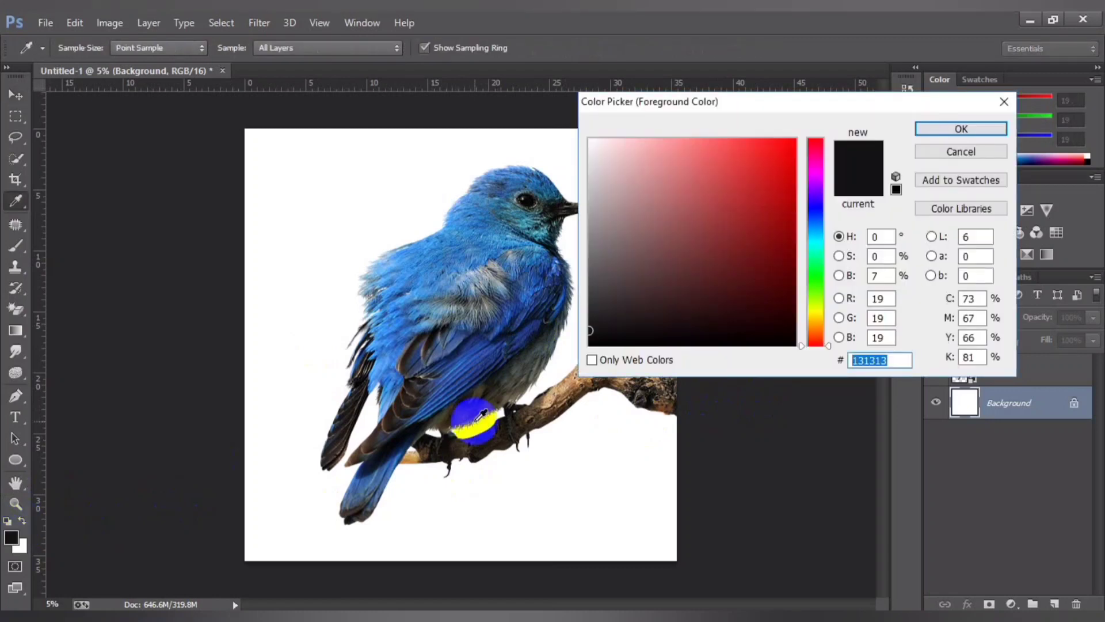
pyautogui.click(577, 338)
pyautogui.press('Return')
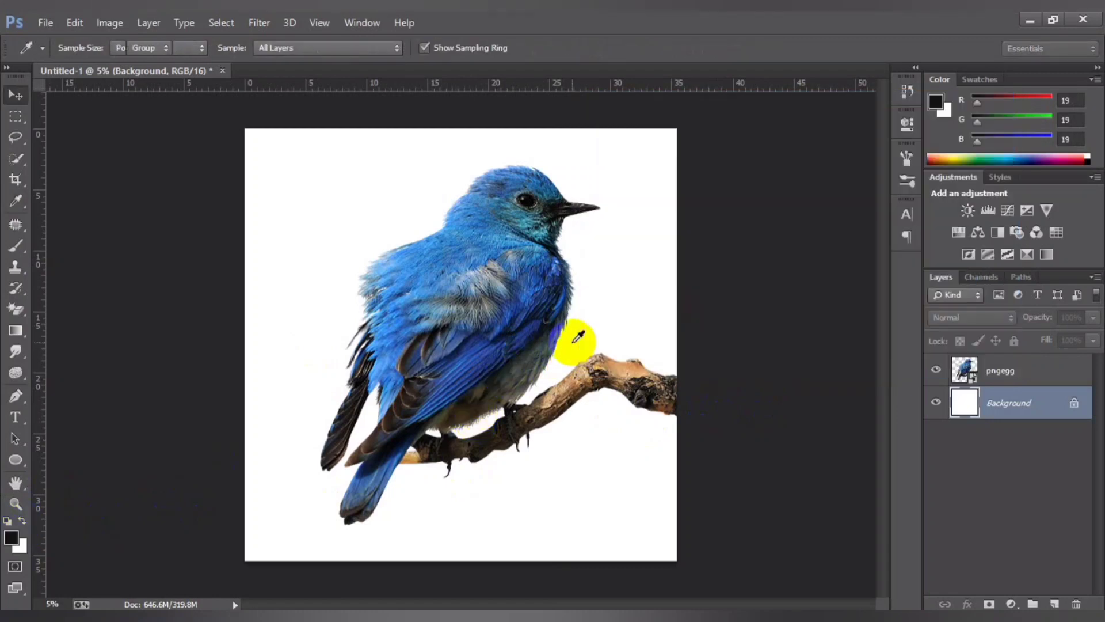
pyautogui.hotkey('alt', 'BackSpace')
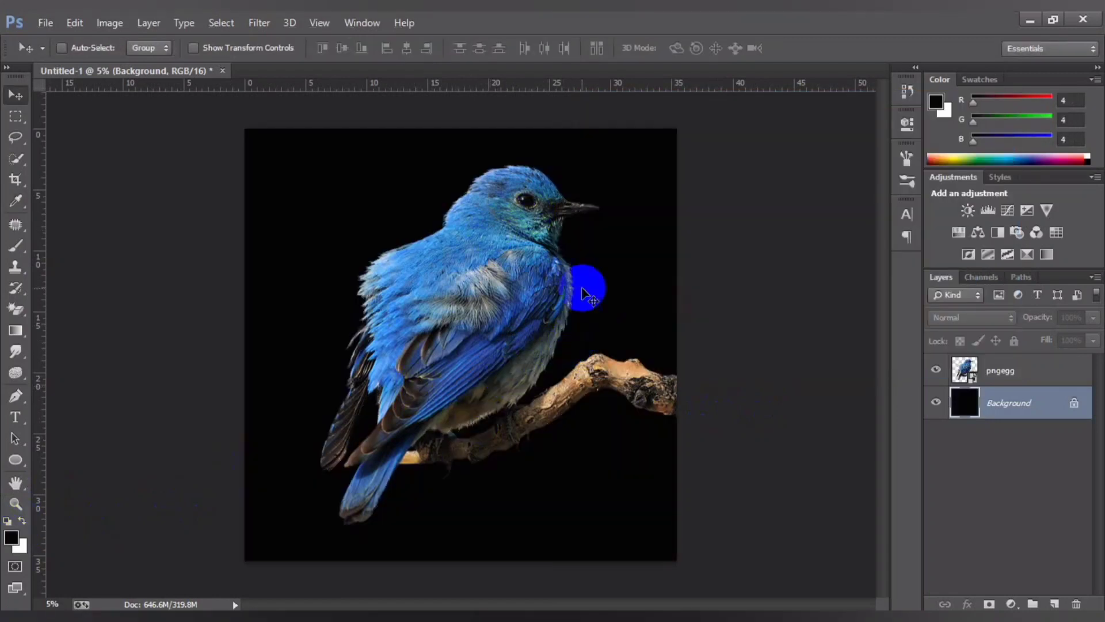
# Duplicate the pngegg layer, hide the original, and make pngegg copy the active layer
pyautogui.click(1022, 368)
pyautogui.hotkey('ctrl', 'j')
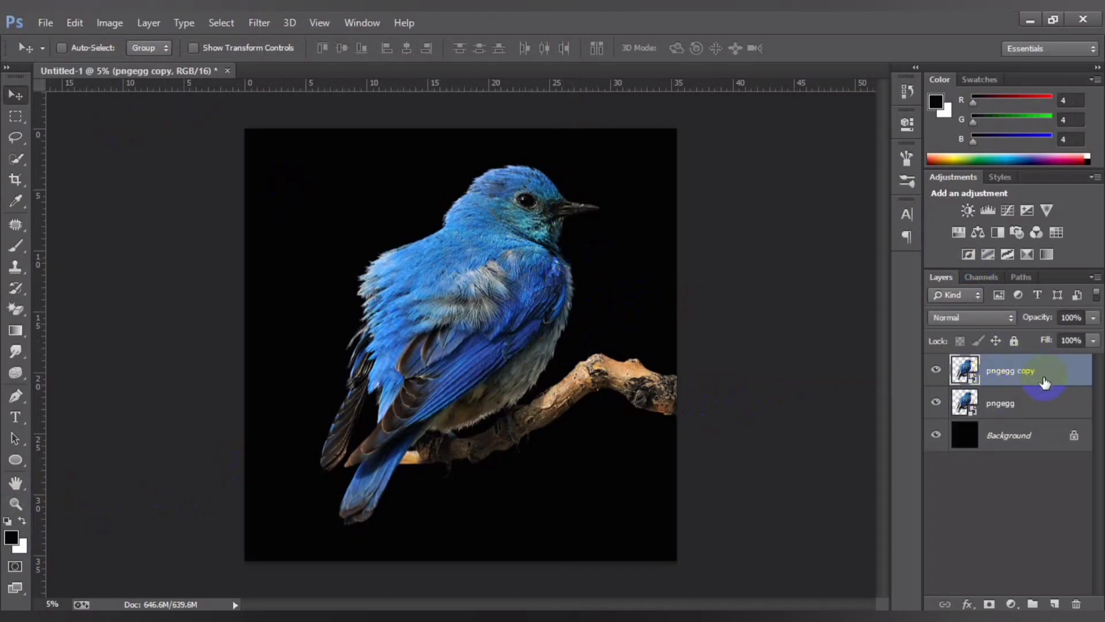
pyautogui.click(982, 406)
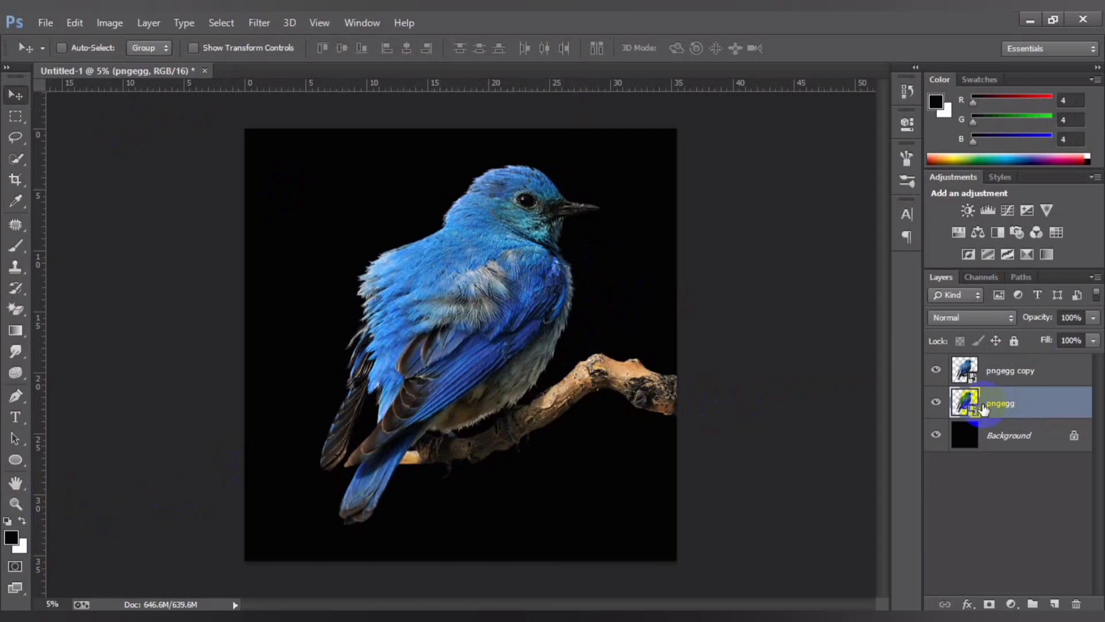
pyautogui.click(937, 403)
pyautogui.click(1004, 373)
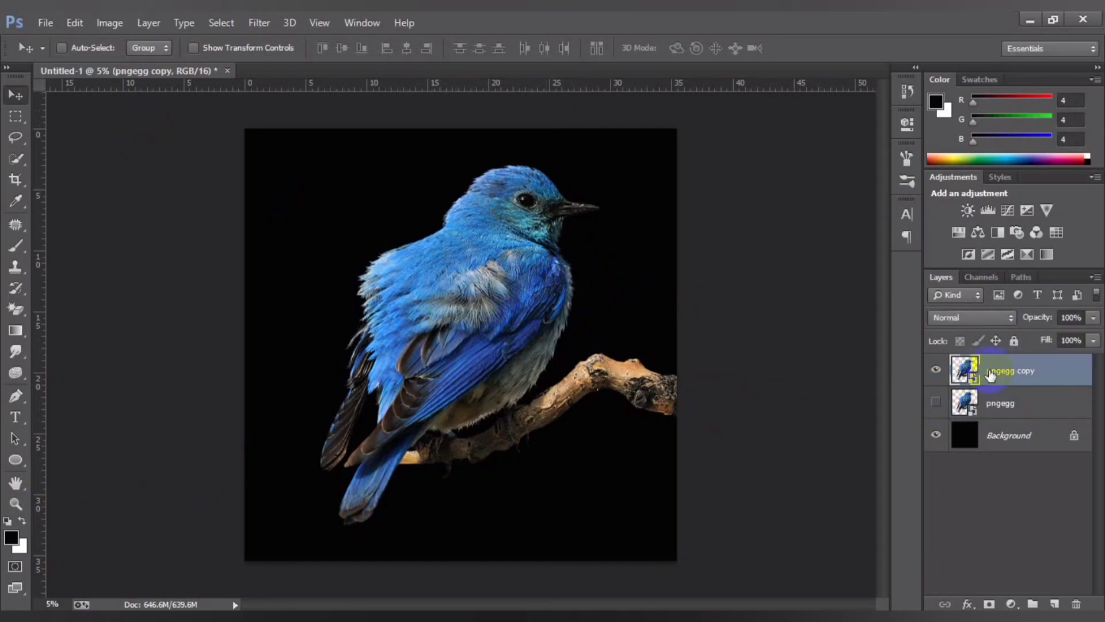
pyautogui.click(110, 23)
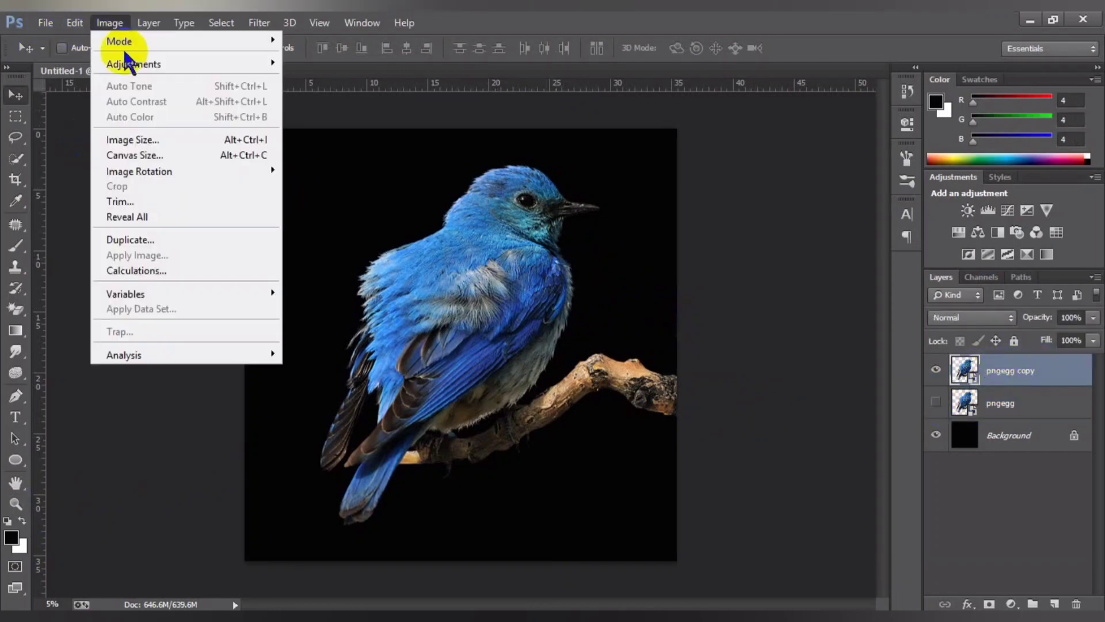
pyautogui.moveTo(134, 64)
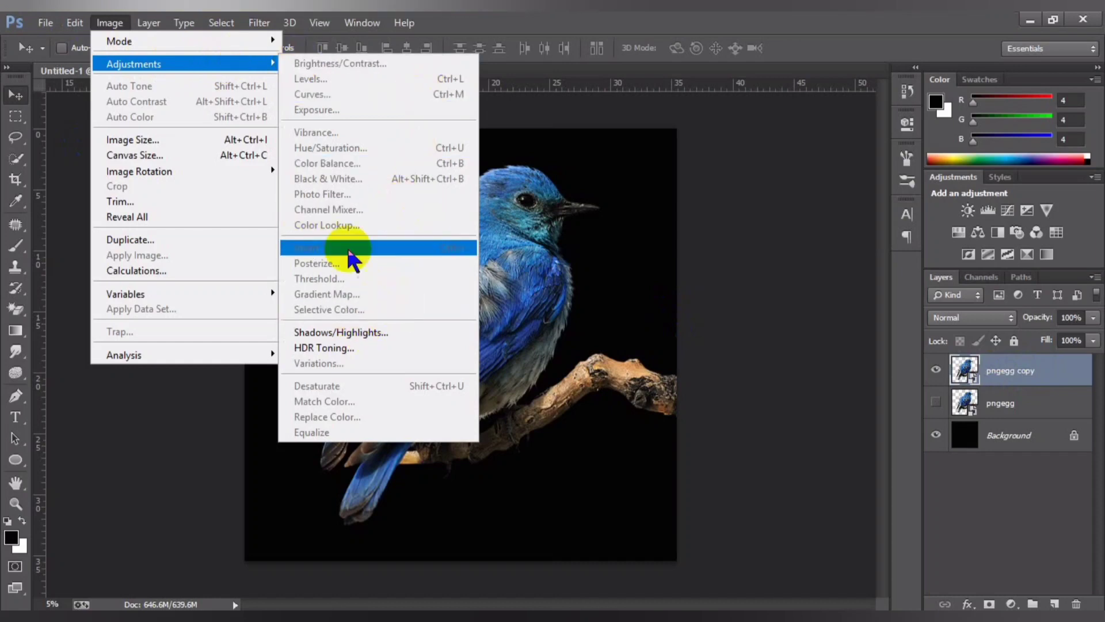
pyautogui.click(633, 20)
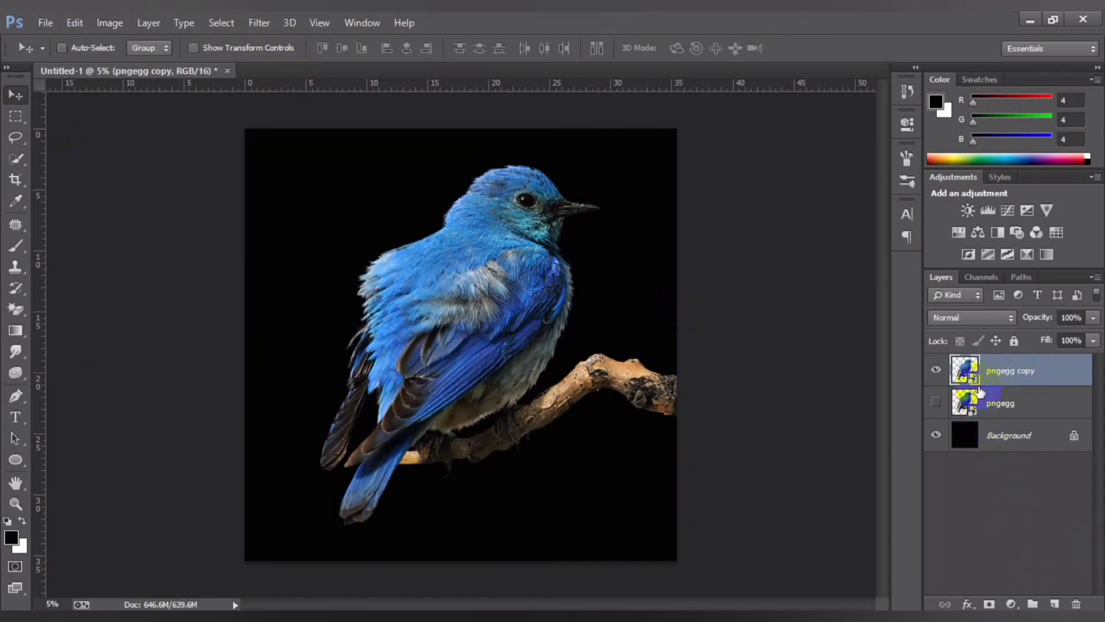
# Rasterize pngegg copy and desaturate it via Image > Adjustments > Desaturate
pyautogui.rightClick(997, 381)
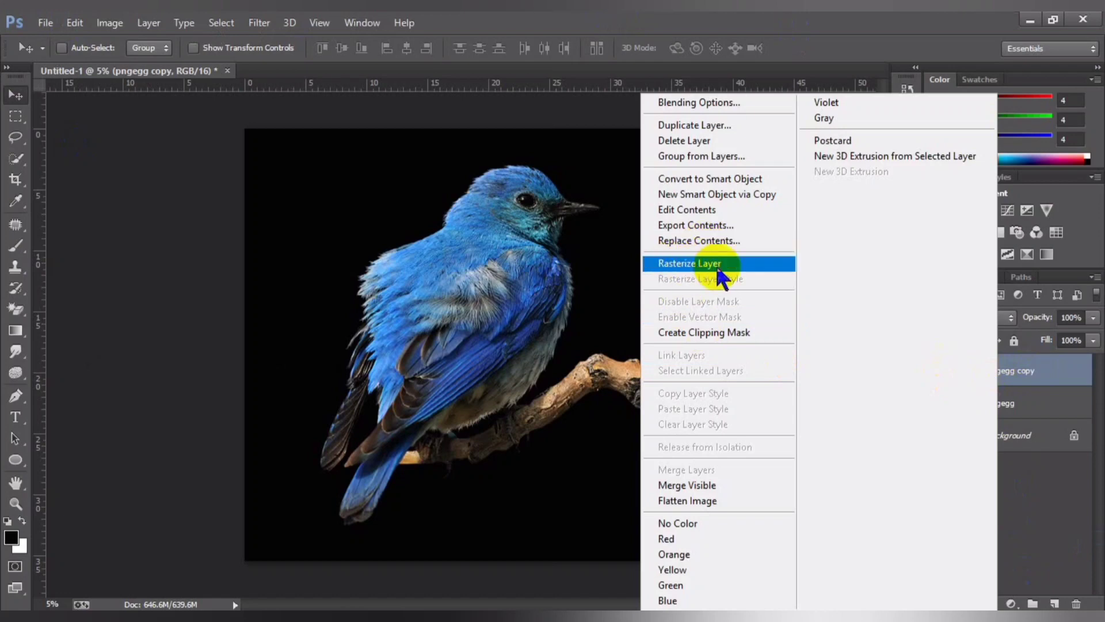
pyautogui.click(690, 263)
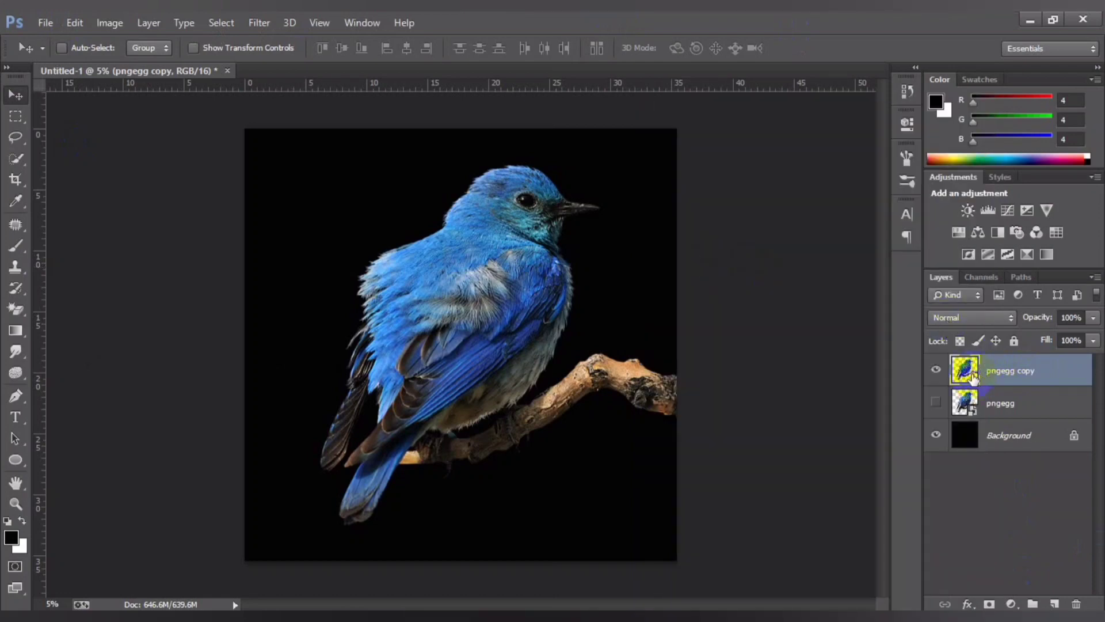
pyautogui.click(113, 24)
pyautogui.moveTo(134, 64)
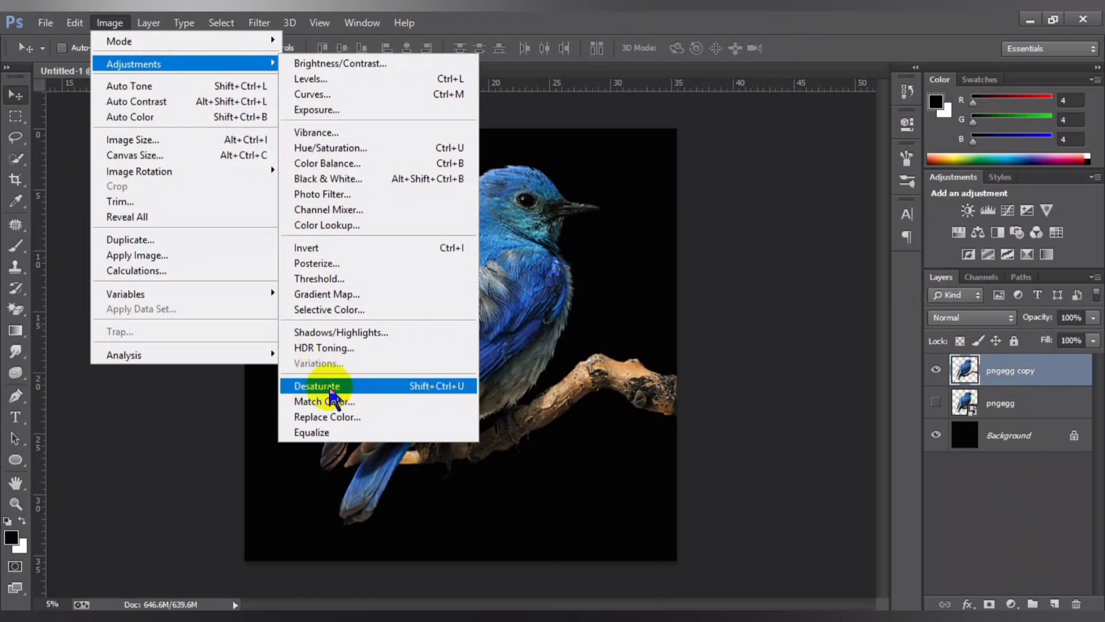
pyautogui.click(331, 390)
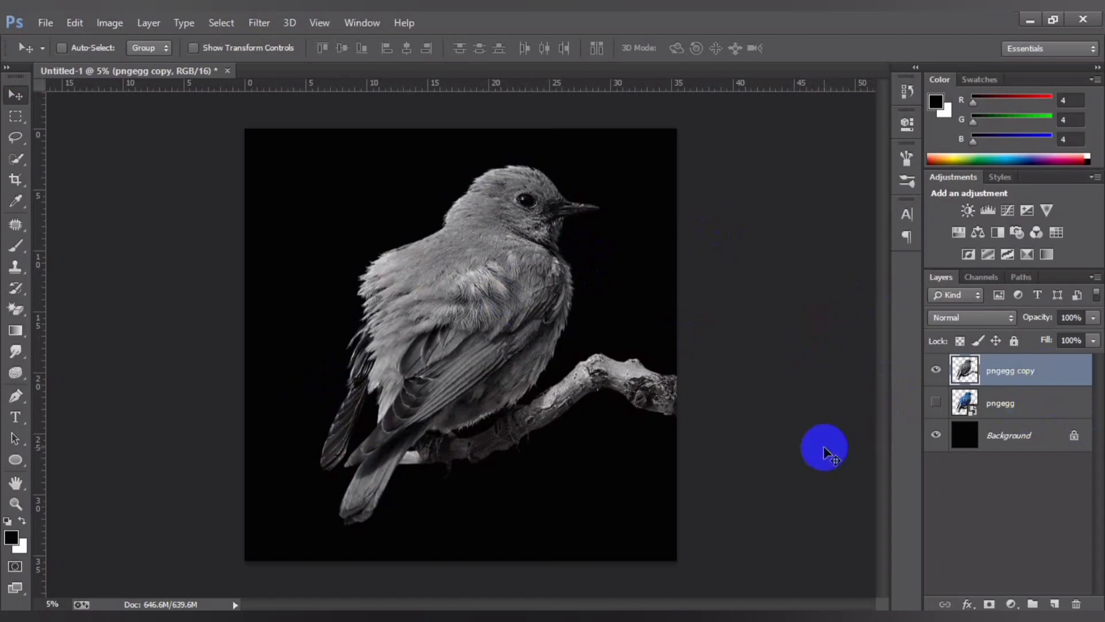
# Duplicate pngegg copy as pngegg copy 2 and set its blend mode to Difference
pyautogui.rightClick(1015, 371)
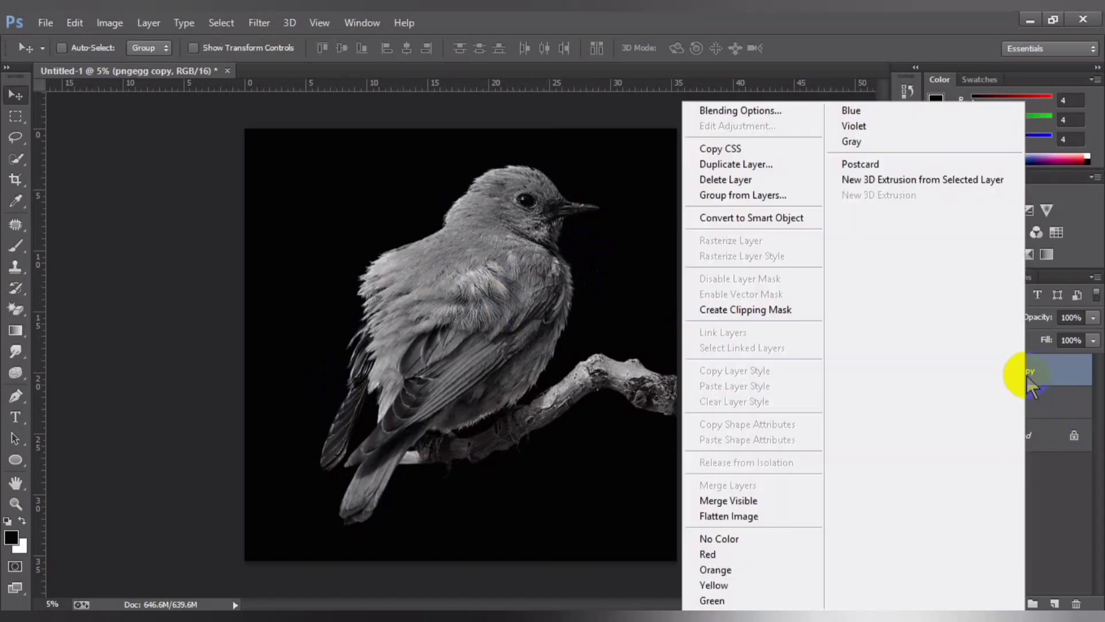
pyautogui.click(763, 167)
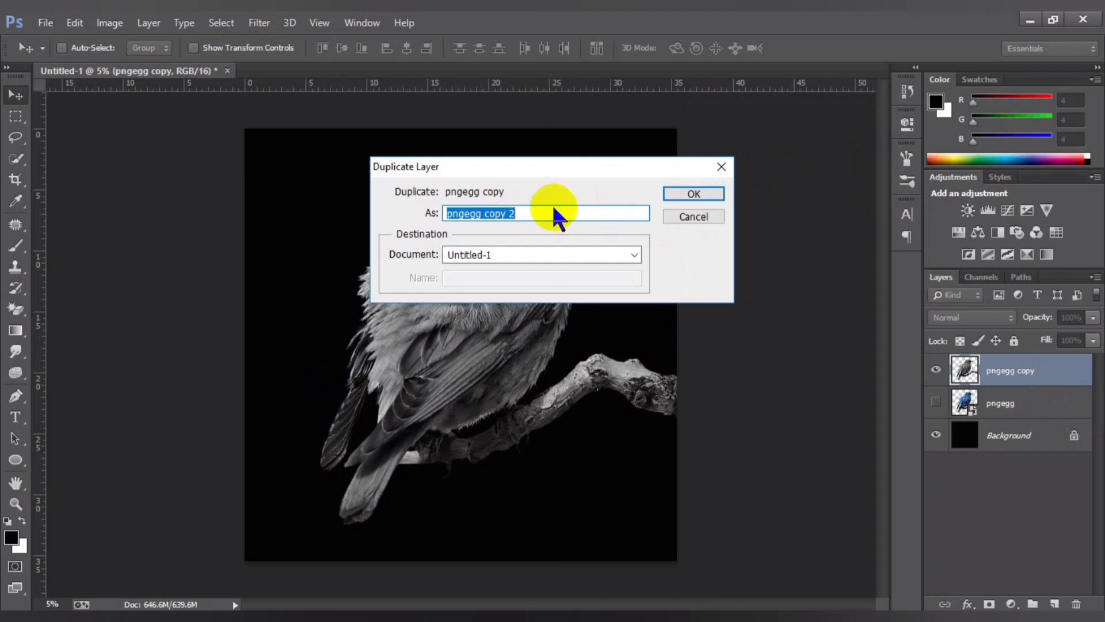
pyautogui.click(680, 193)
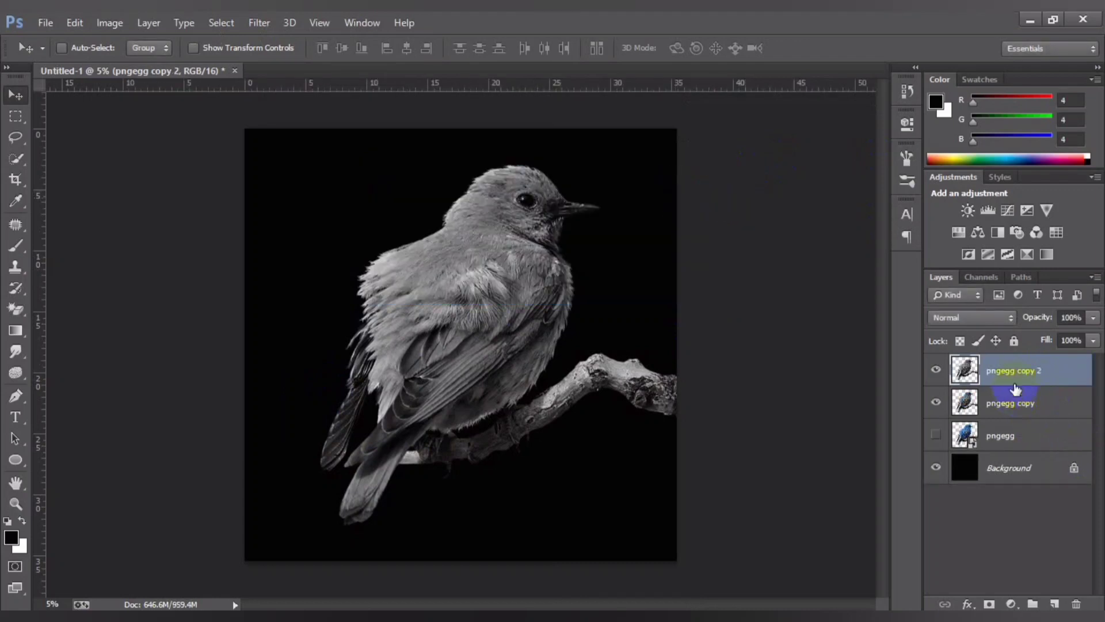
pyautogui.click(969, 317)
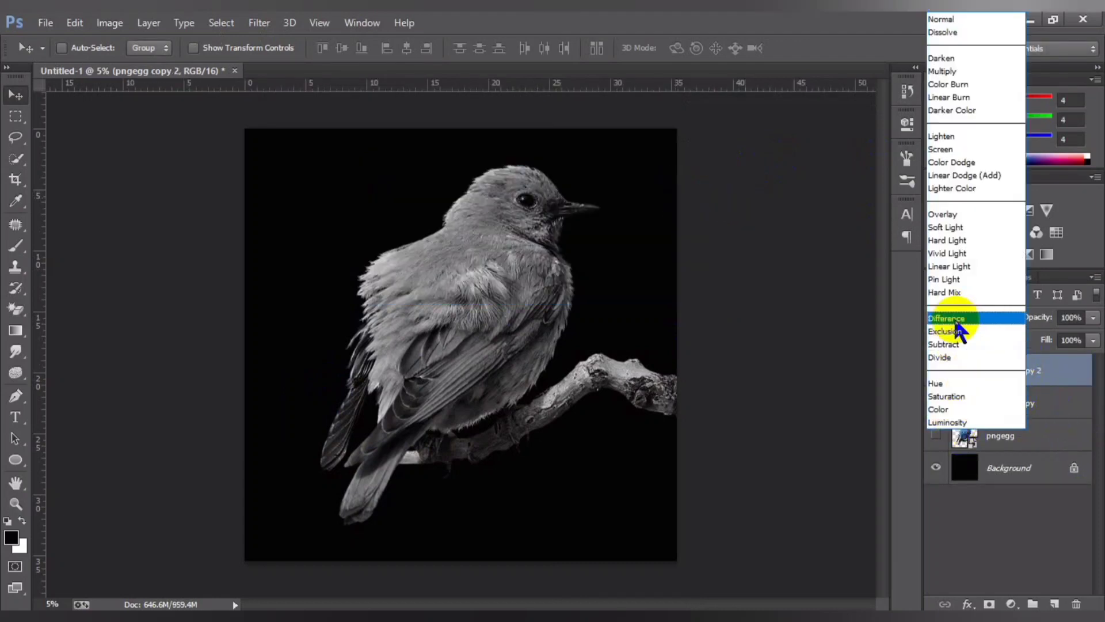
pyautogui.click(954, 318)
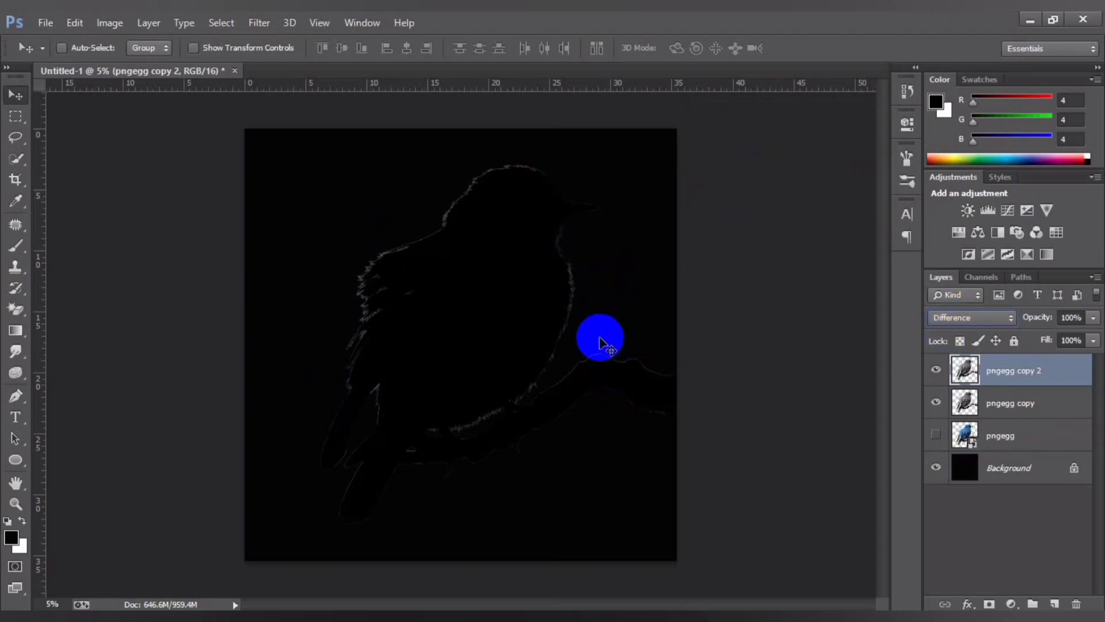
# Invert pngegg copy 2, then select it together with pngegg copy
pyautogui.click(106, 23)
pyautogui.moveTo(134, 64)
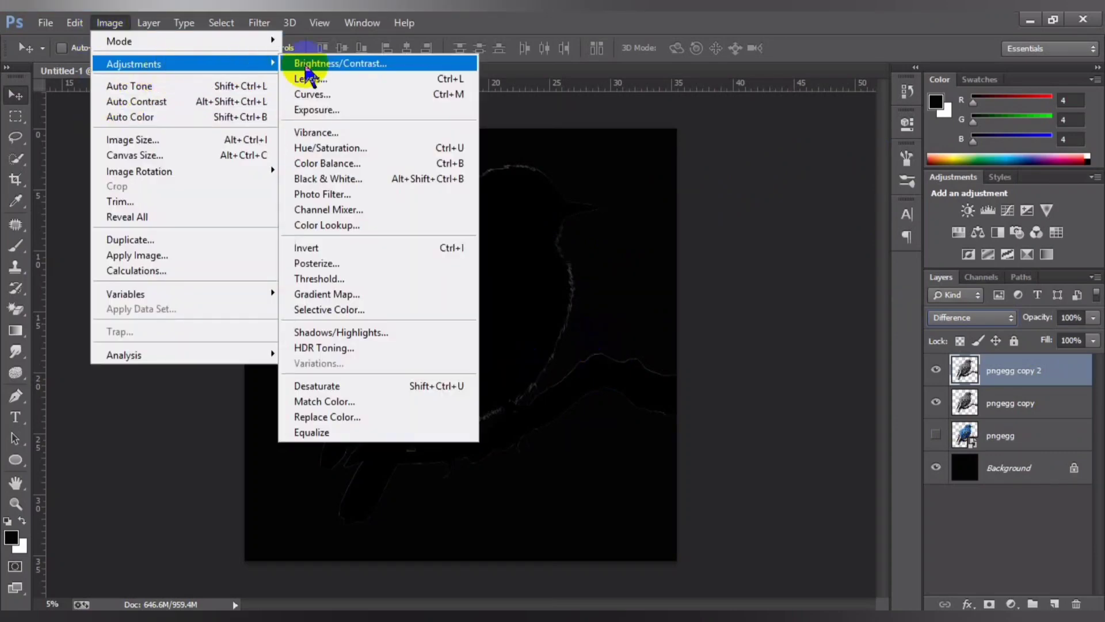
pyautogui.click(325, 248)
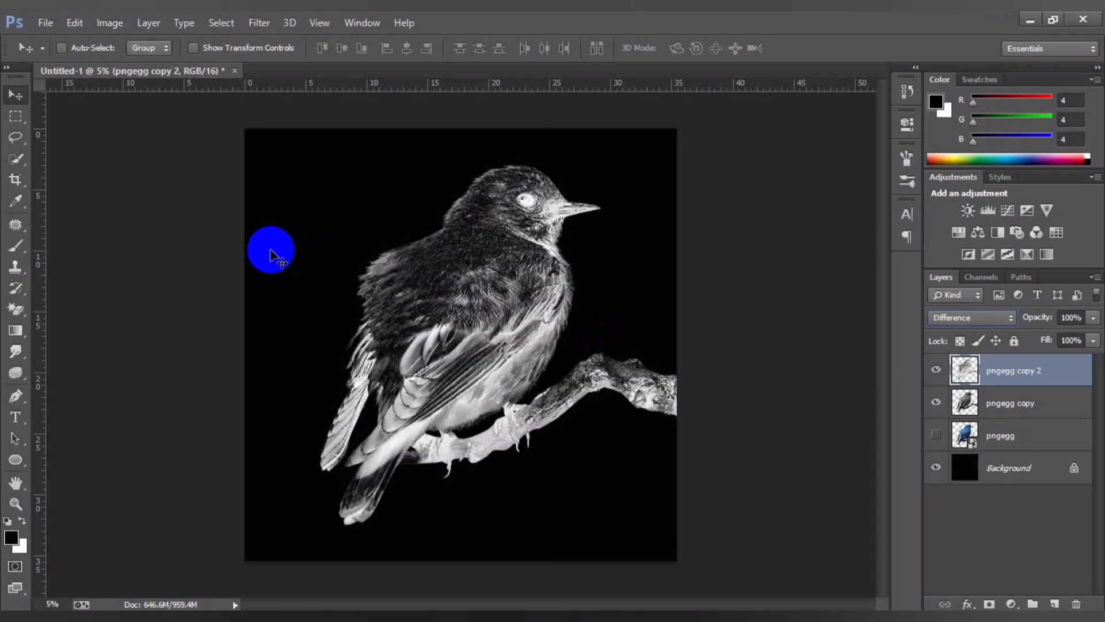
pyautogui.keyDown('shift'); pyautogui.click(1022, 408); pyautogui.keyUp('shift')
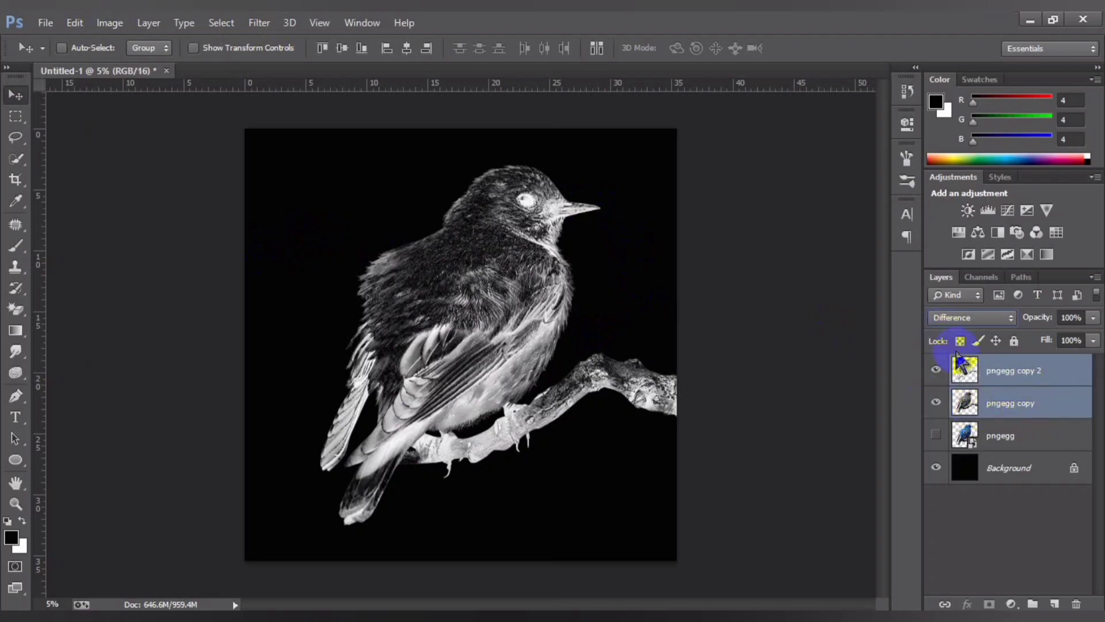
# Merge the two bird copies into pngegg copy 2 and duplicate it as pngegg copy 3
pyautogui.rightClick(1024, 374)
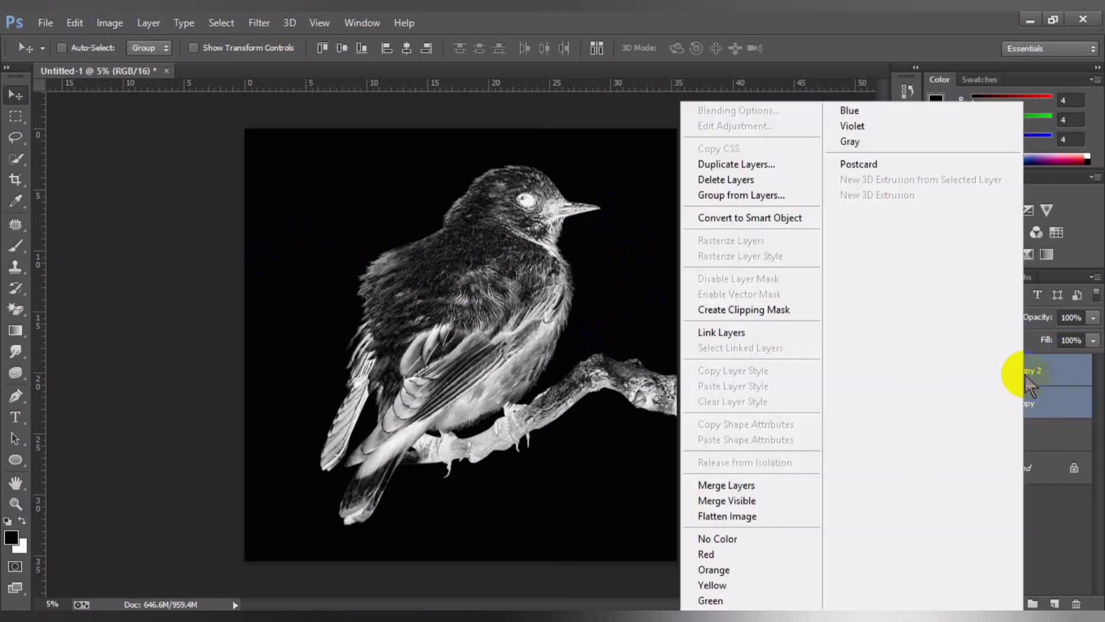
pyautogui.click(729, 485)
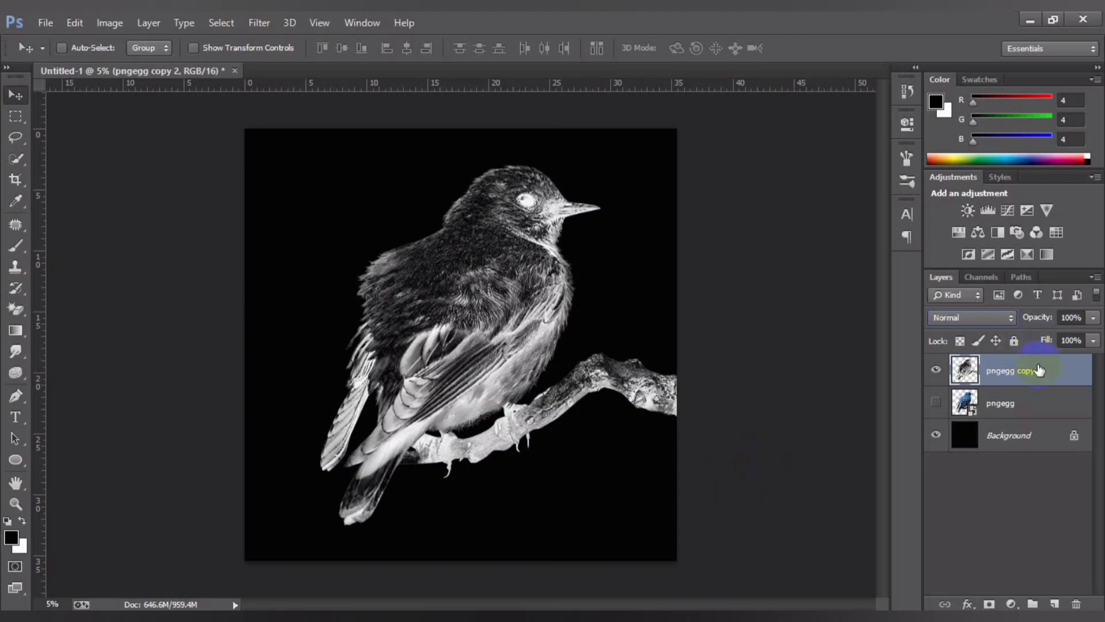
pyautogui.rightClick(1012, 372)
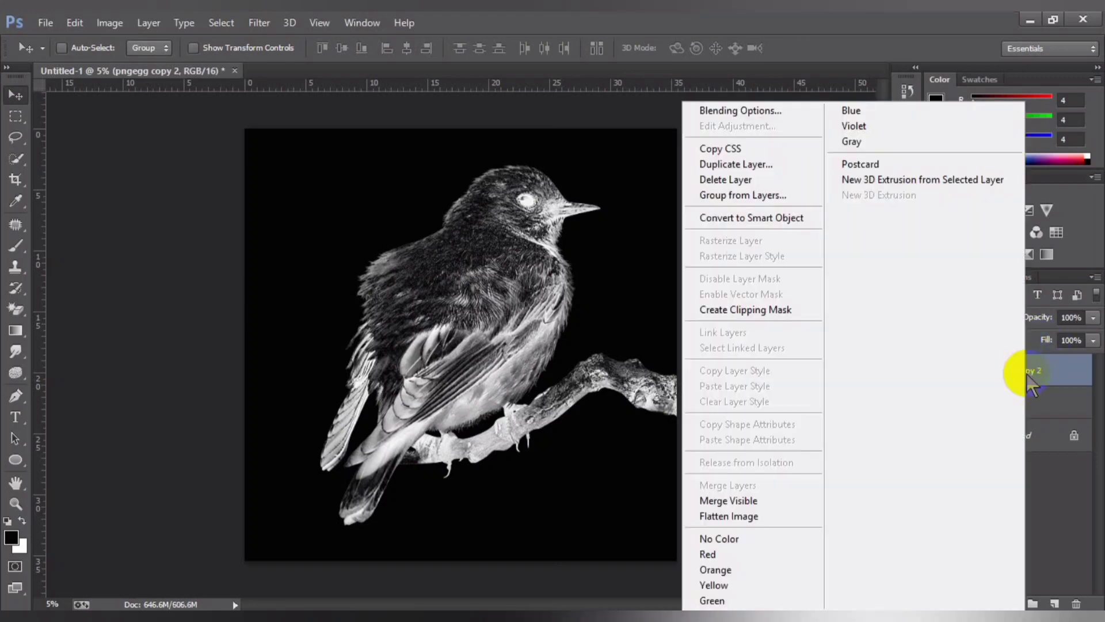
pyautogui.click(741, 164)
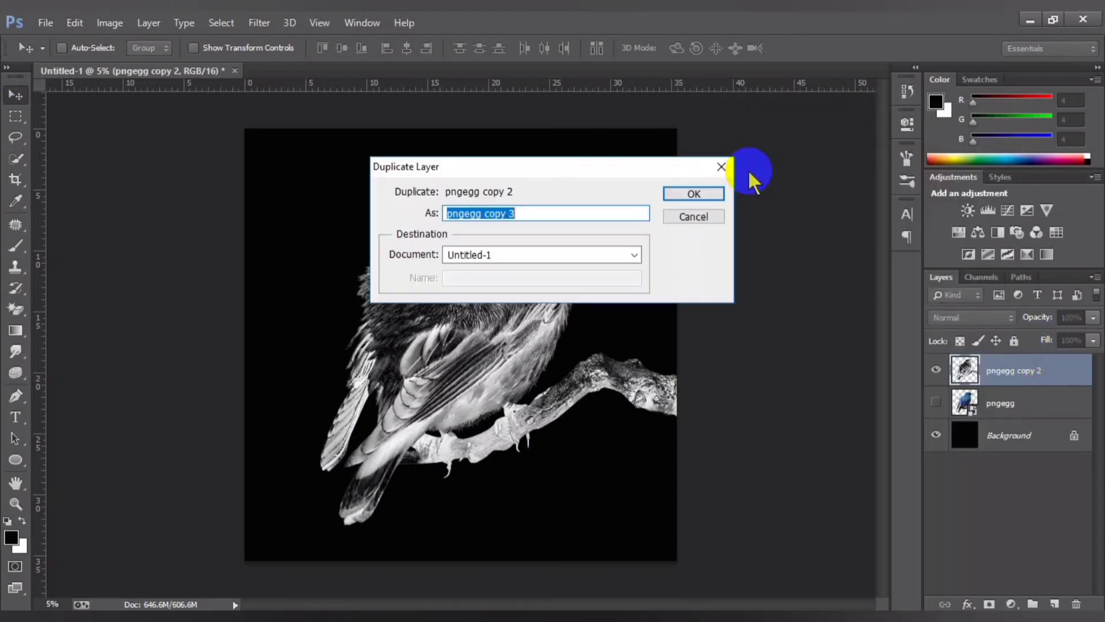
pyautogui.click(690, 193)
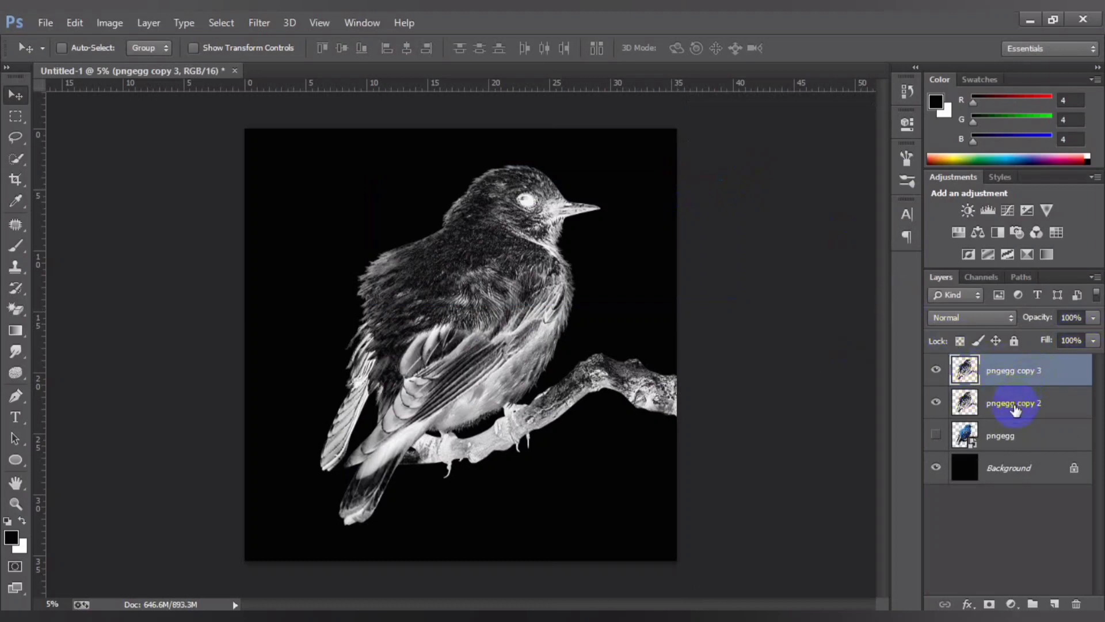
# Set pngegg copy 3 to Difference blending and invert it via Image > Adjustments > Invert
pyautogui.click(975, 320)
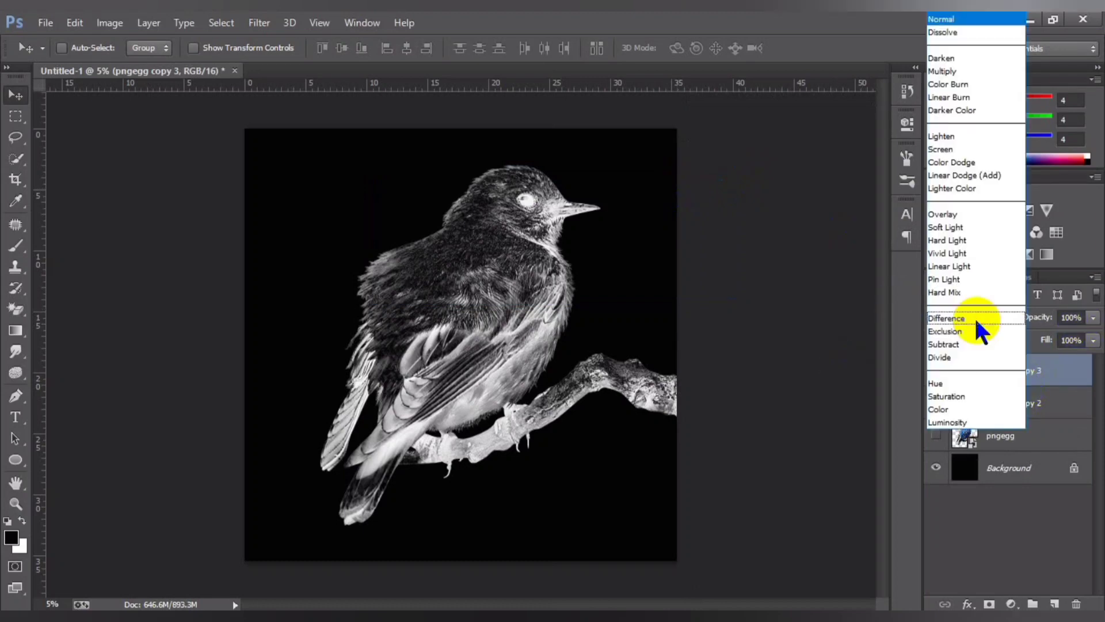
pyautogui.click(958, 318)
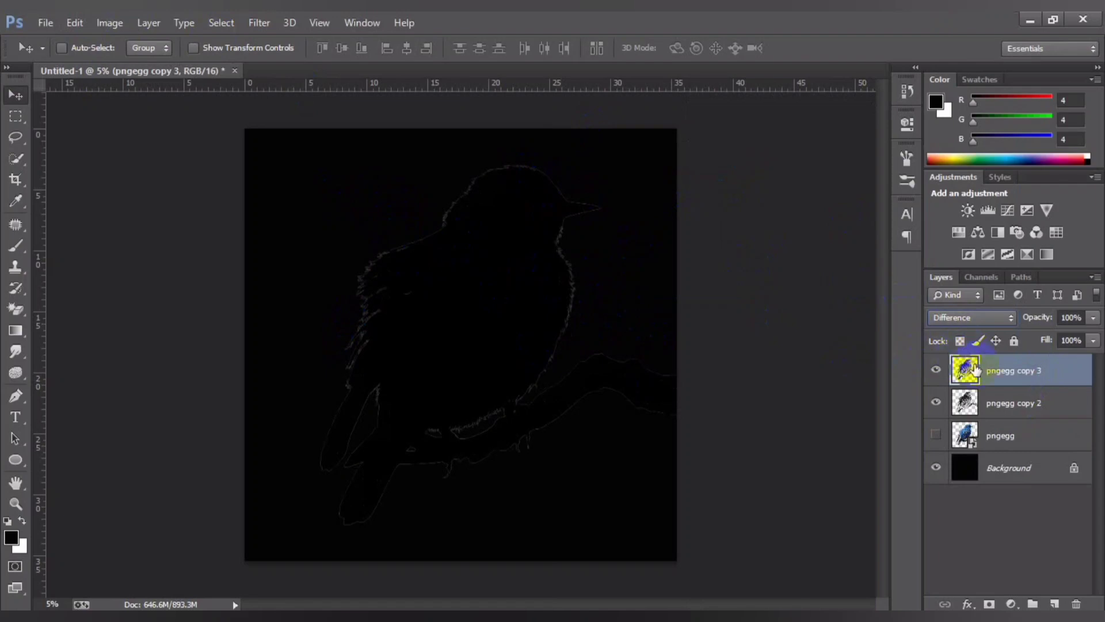
pyautogui.click(113, 29)
pyautogui.moveTo(131, 64)
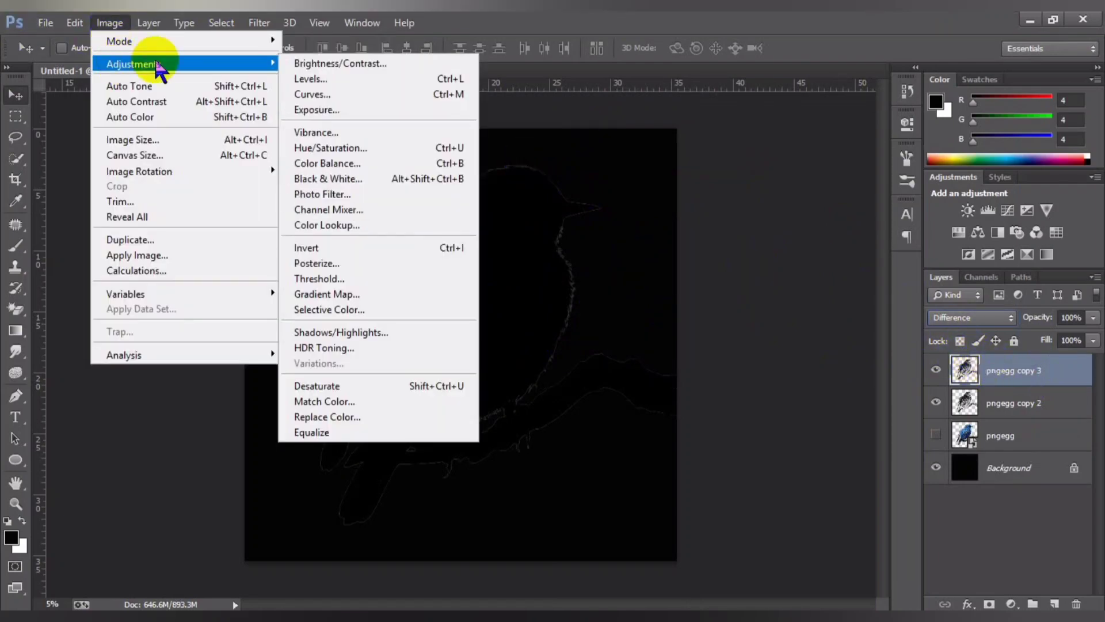
pyautogui.click(327, 251)
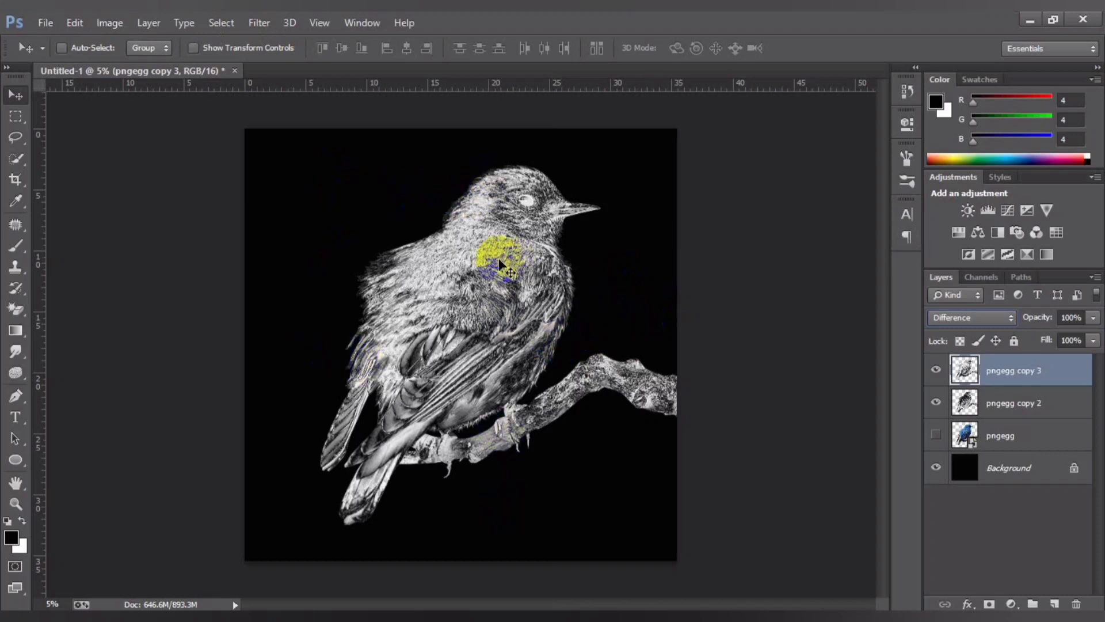
# Merge pngegg copy 2 and pngegg copy 3 into one layer, zooming in to check feather detail
pyautogui.keyDown('shift'); pyautogui.click(1014, 407); pyautogui.keyUp('shift')
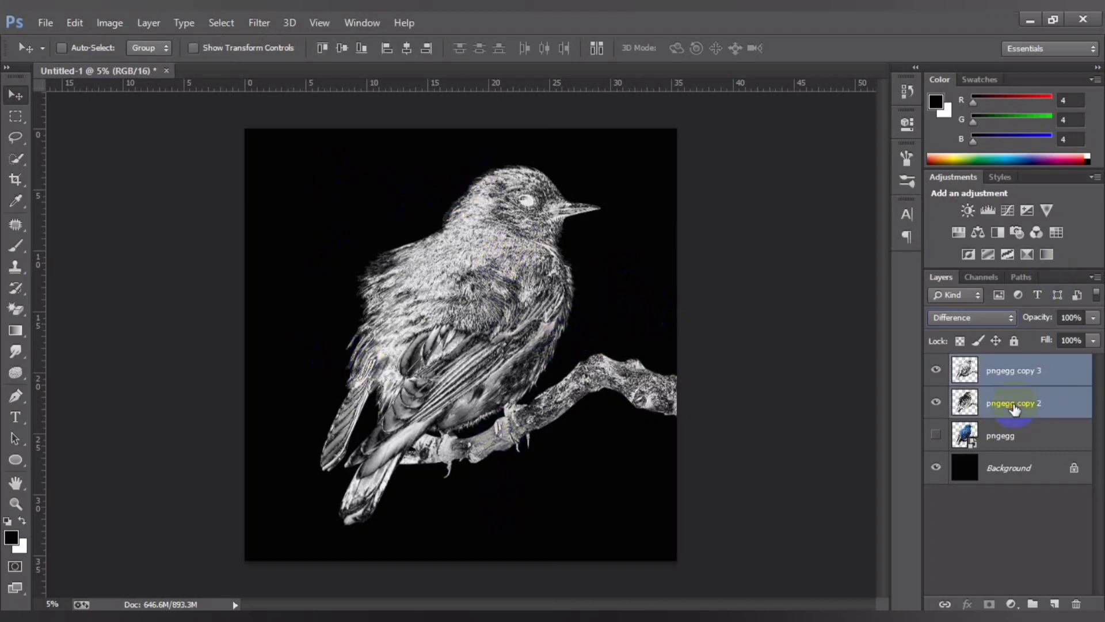
pyautogui.rightClick(1013, 407)
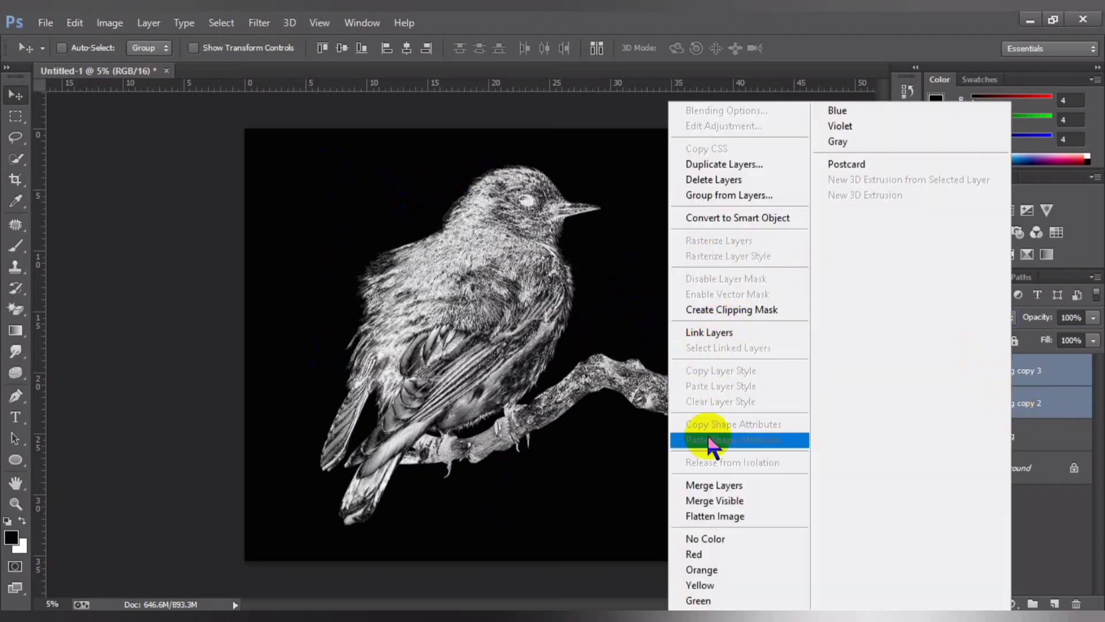
pyautogui.click(709, 487)
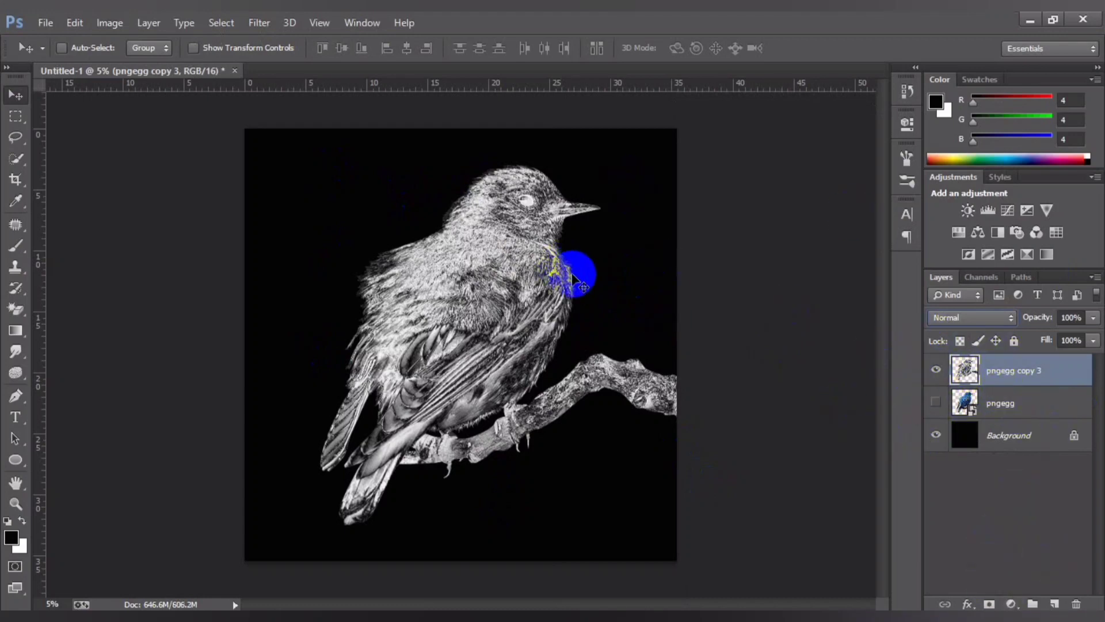
pyautogui.hotkey('ctrl', '+')
pyautogui.hotkey('ctrl', '+')
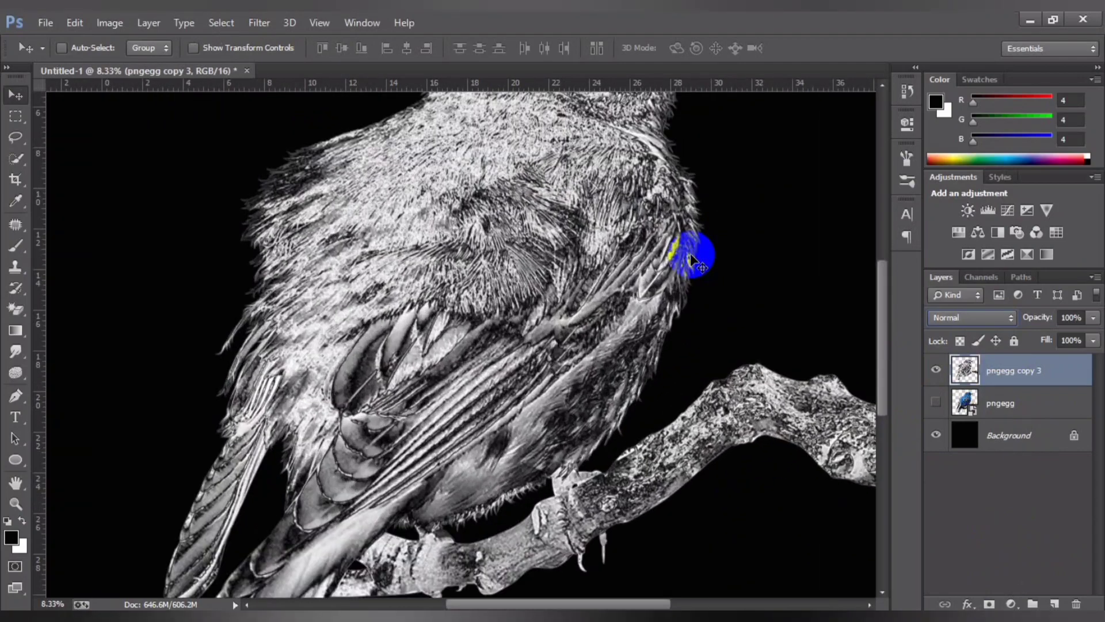
pyautogui.hotkey('ctrl', '+')
pyautogui.hotkey('ctrl', '-')
pyautogui.hotkey('ctrl', '-')
pyautogui.hotkey('ctrl', '-')
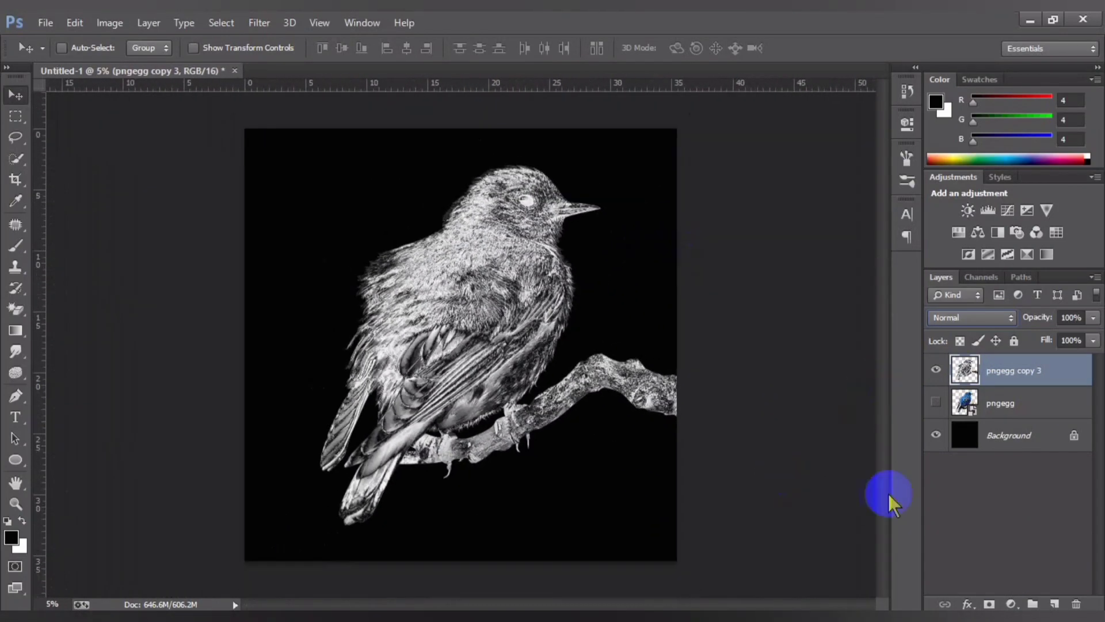
pyautogui.click(1010, 604)
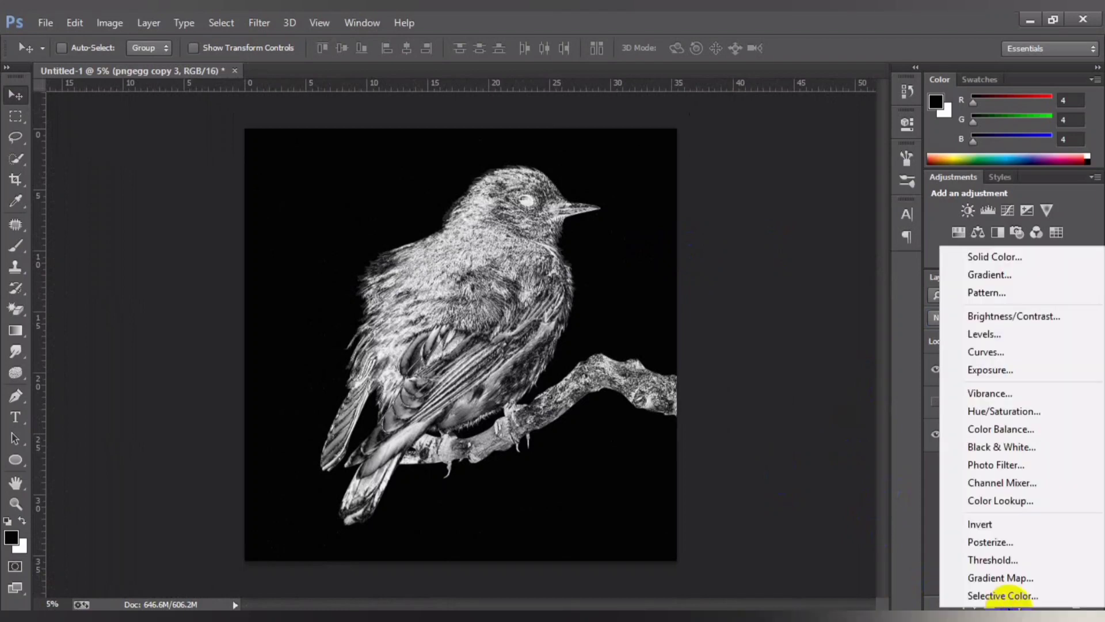
# Add a Gradient Map adjustment layer using the Violet, Orange preset
pyautogui.click(993, 578)
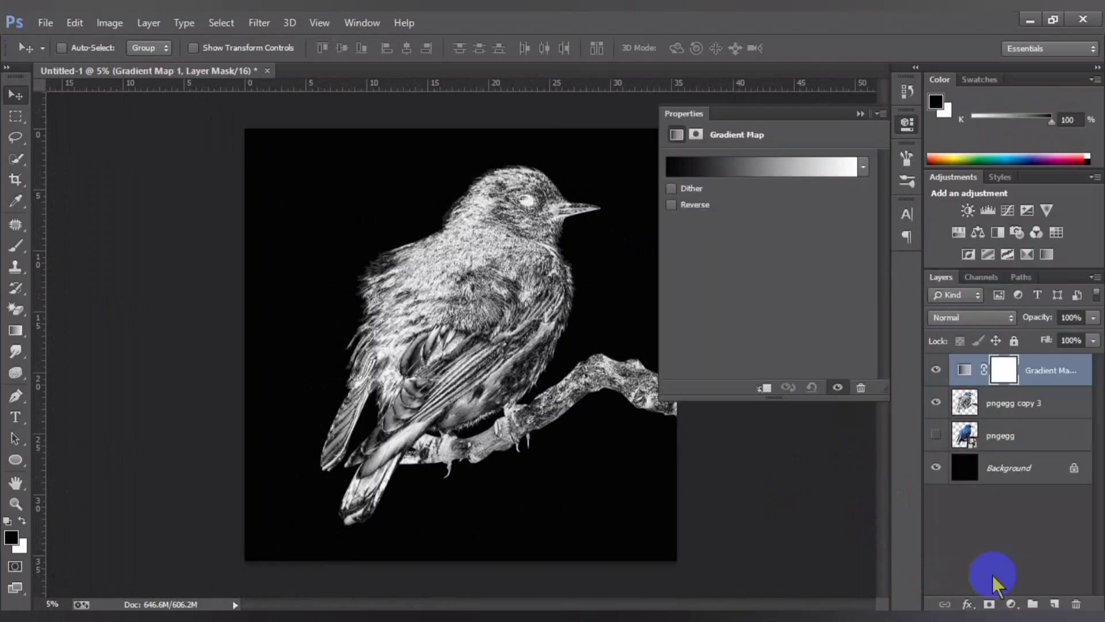
pyautogui.click(771, 167)
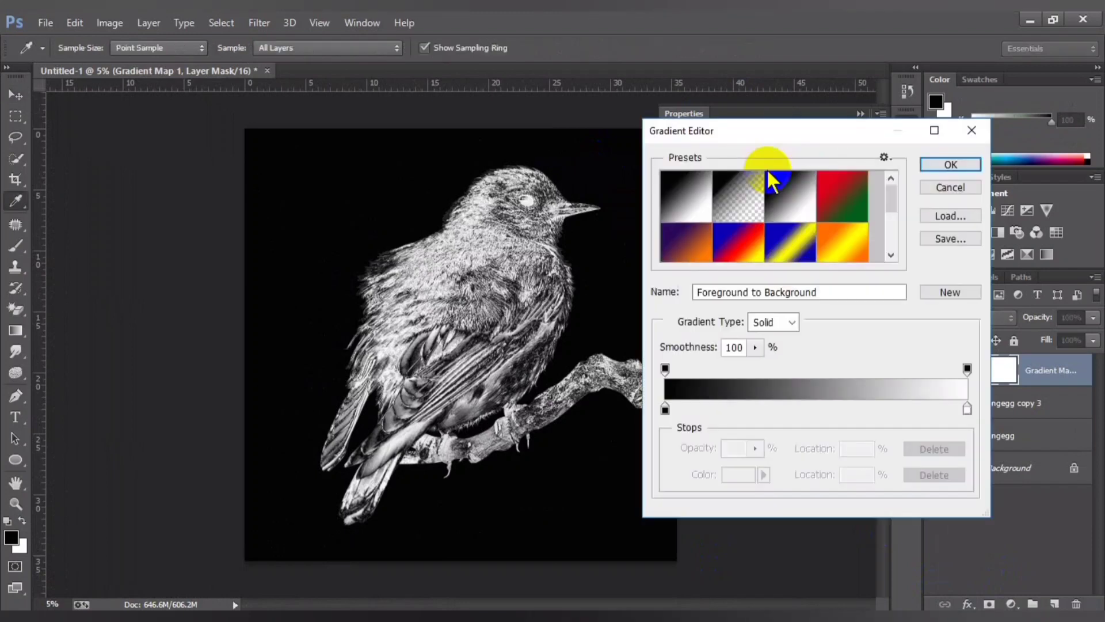
pyautogui.scroll(-2, 794, 233)
pyautogui.scroll(-2, 794, 234)
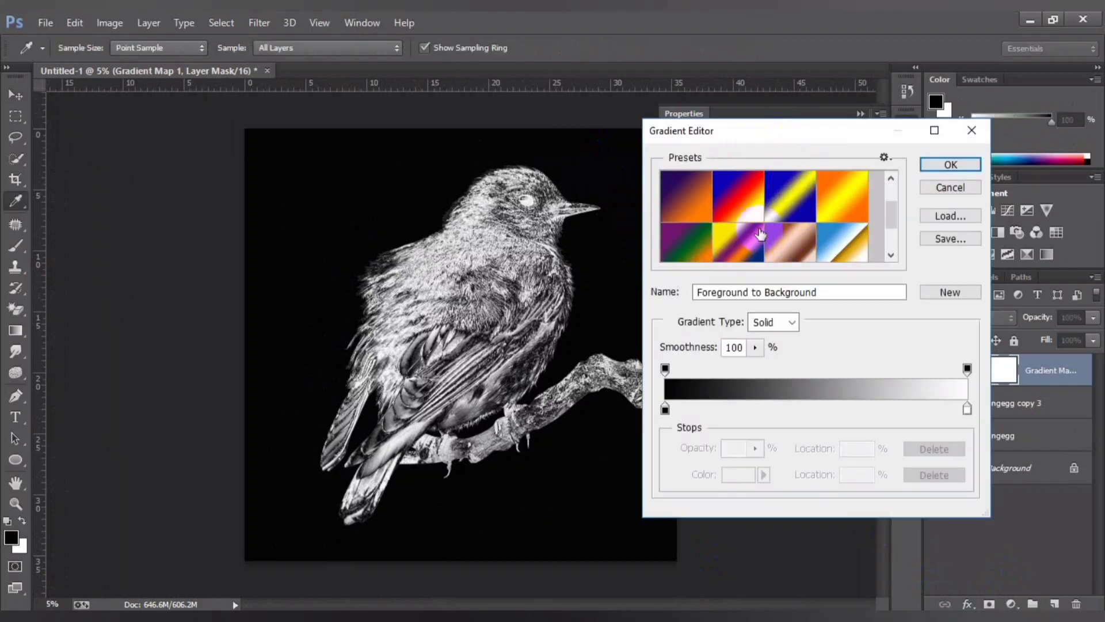
pyautogui.scroll(-2, 799, 228)
pyautogui.scroll(-1, 800, 229)
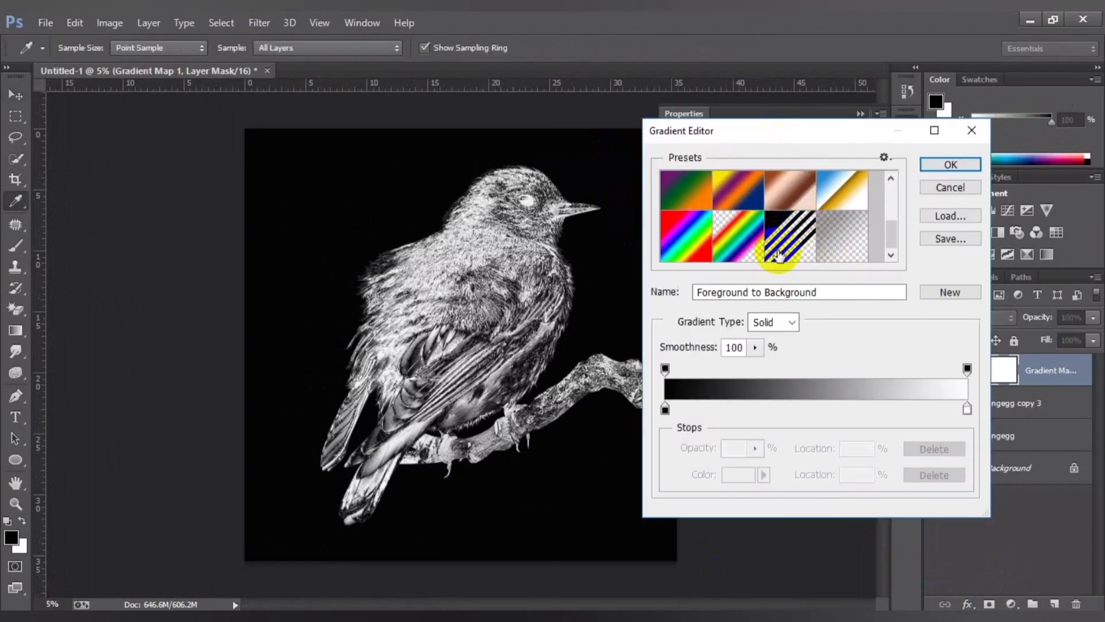
pyautogui.scroll(2, 800, 245)
pyautogui.scroll(2, 796, 251)
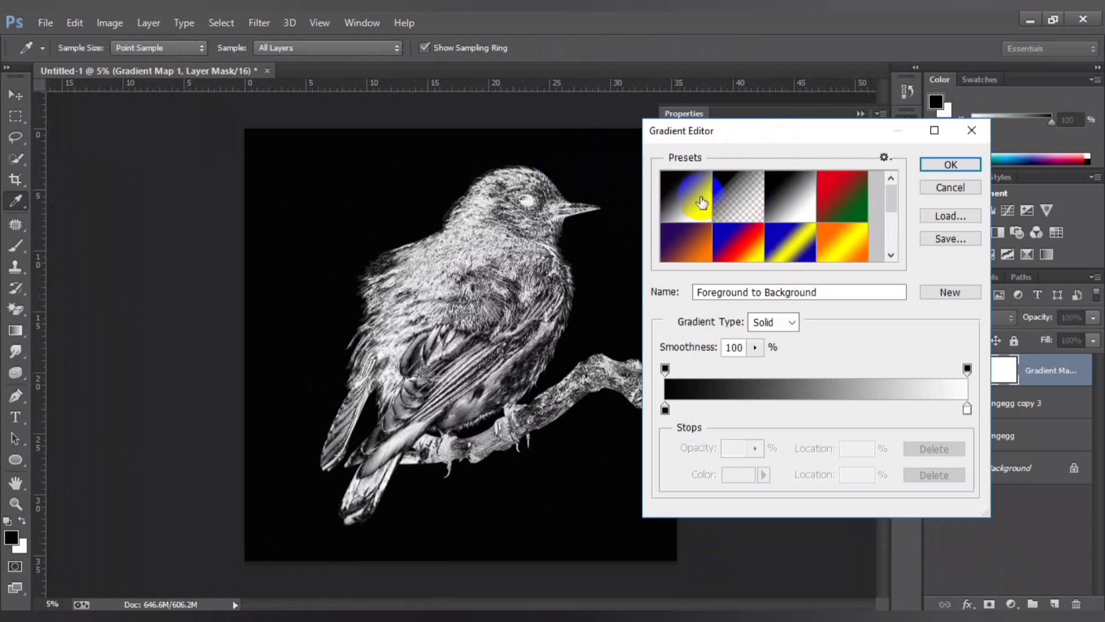
pyautogui.scroll(-2, 720, 209)
pyautogui.scroll(2, 728, 216)
pyautogui.scroll(-2, 693, 230)
pyautogui.scroll(1, 687, 215)
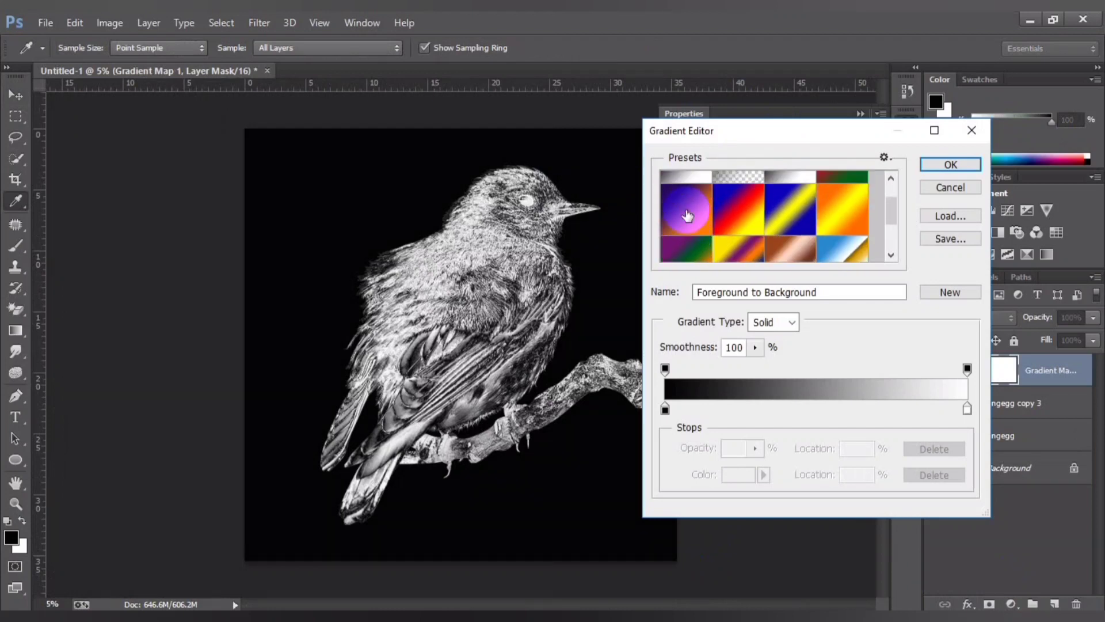
pyautogui.click(687, 214)
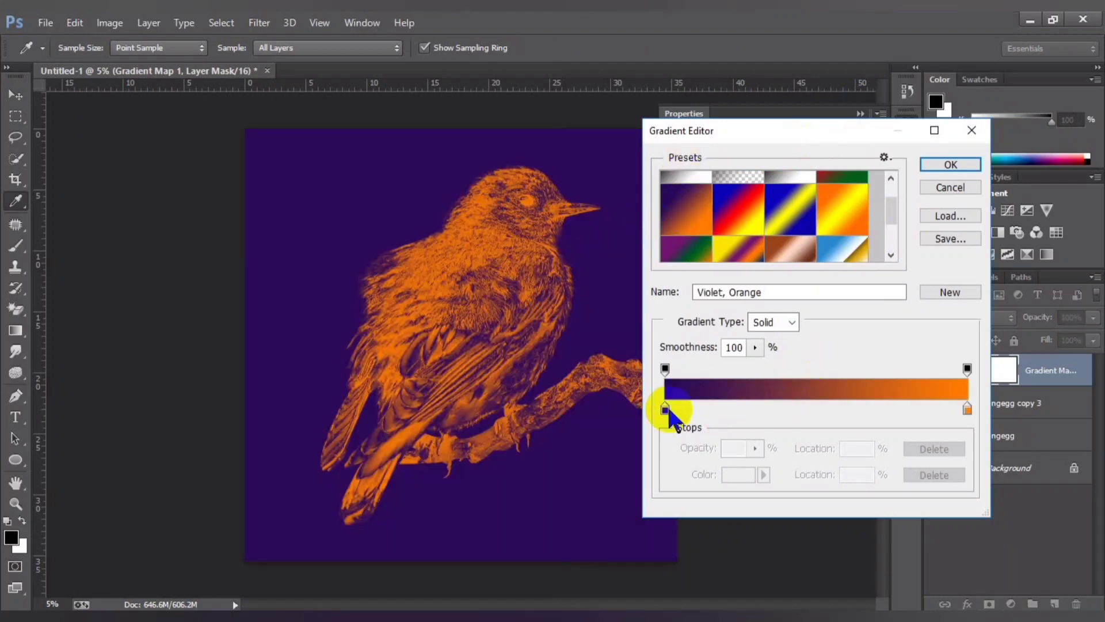
# Set the gradient's left colour stop to dark brown 2f1b04, copied from the Notepad hex list
pyautogui.click(665, 409)
pyautogui.click(737, 475)
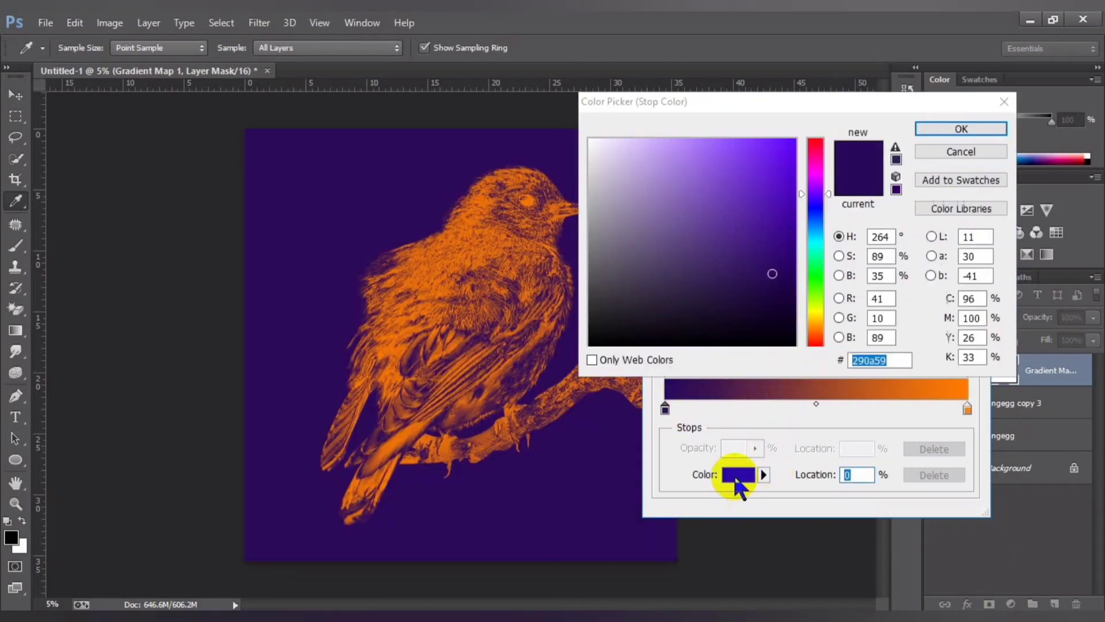
pyautogui.hotkey('alt', 'Tab')
pyautogui.click(679, 346)
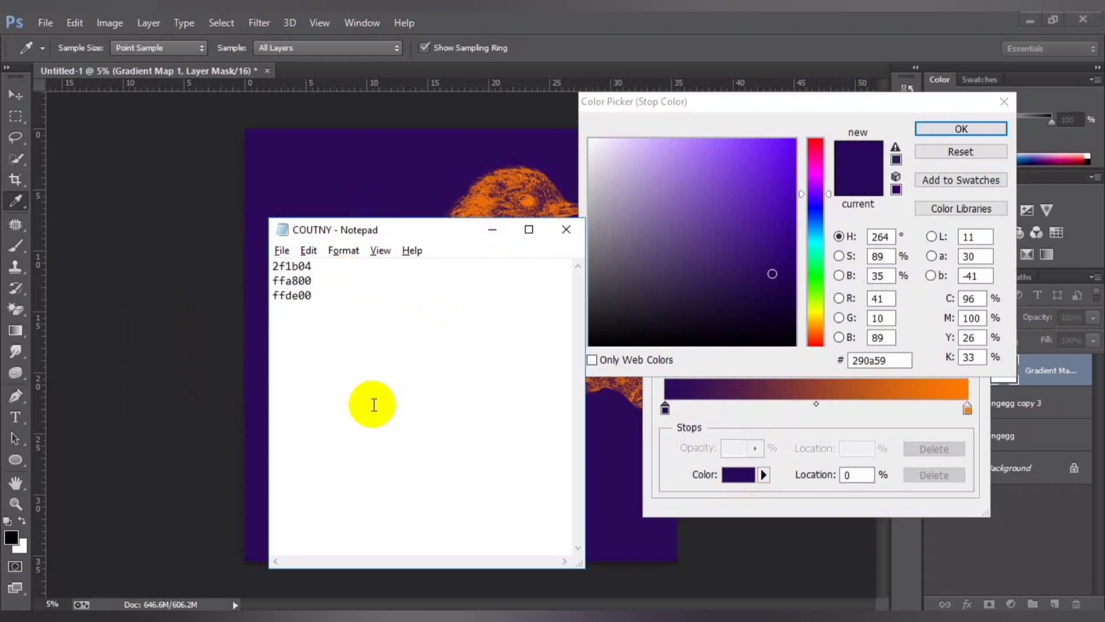
pyautogui.moveTo(312, 265); pyautogui.dragTo(268, 265)
pyautogui.click(309, 250)
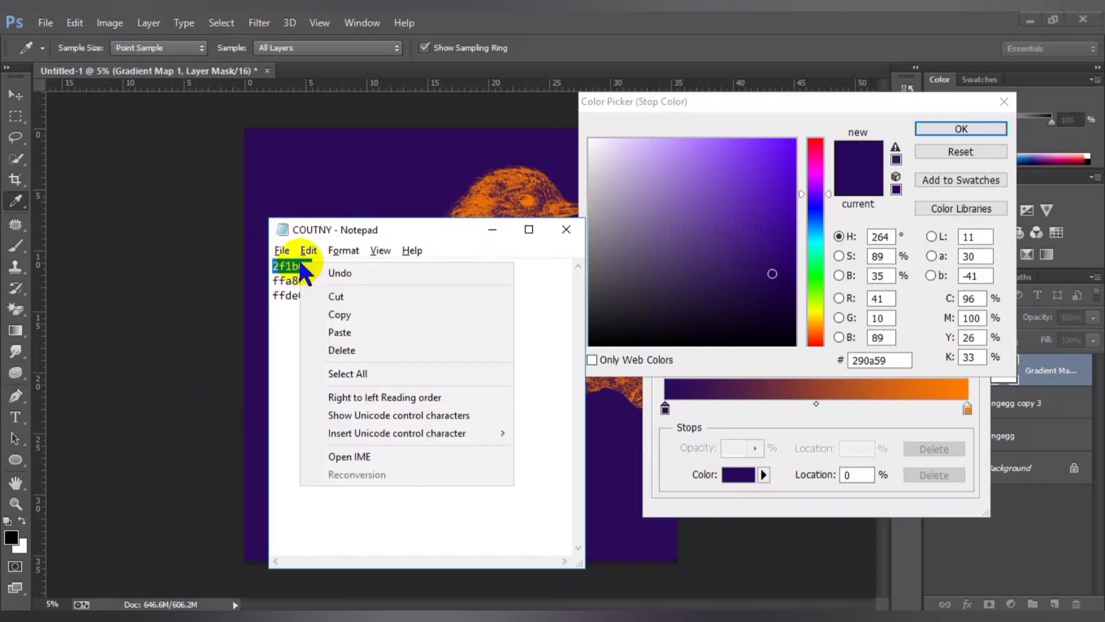
pyautogui.click(347, 315)
pyautogui.click(897, 359)
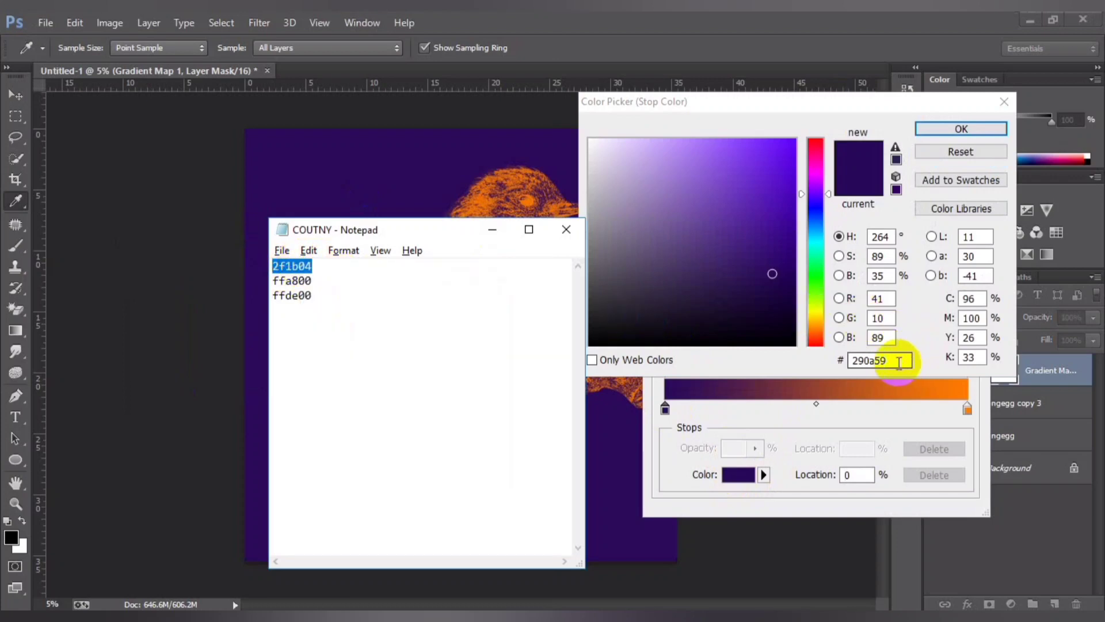
pyautogui.hotkey('ctrl', 'v')
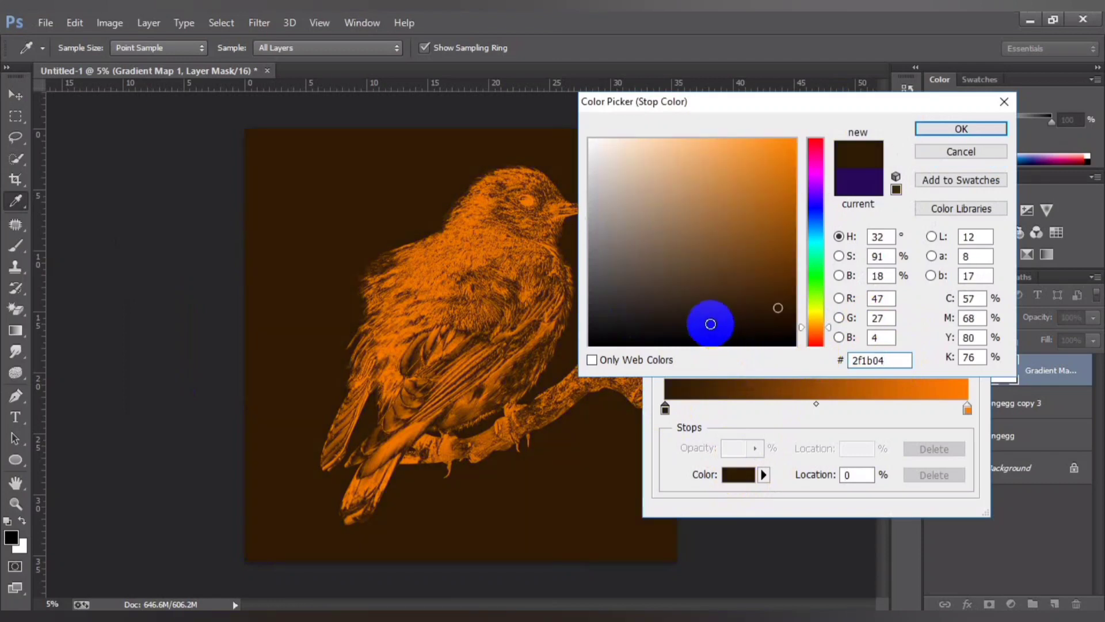
pyautogui.click(934, 130)
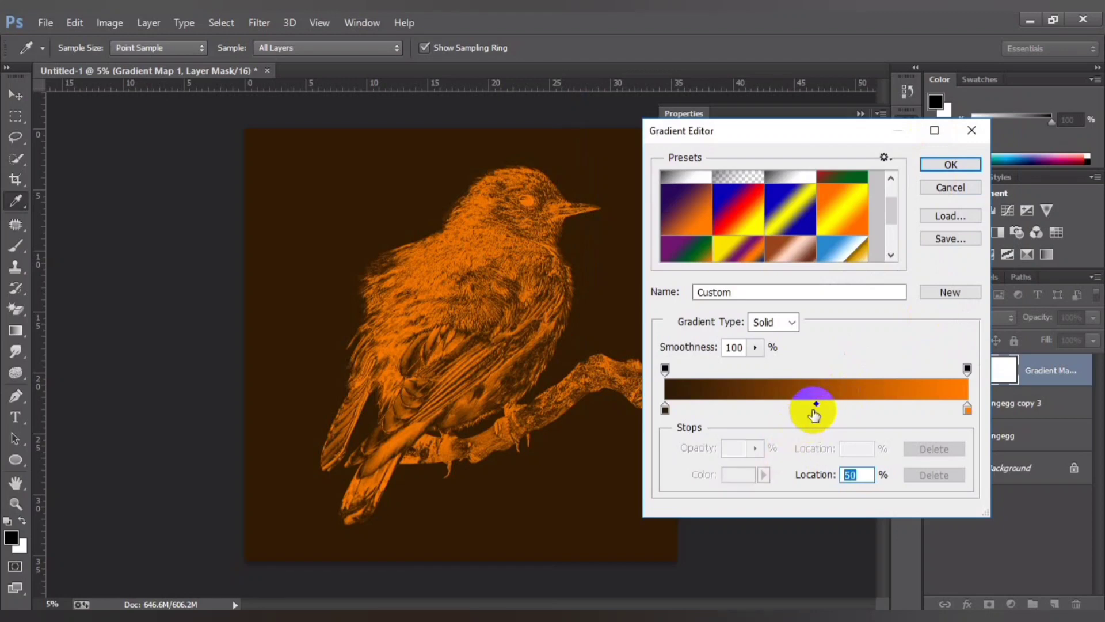
# Add a bright orange ffa800 colour stop at 51% and bring up the right-end stop's colour
pyautogui.click(813, 410)
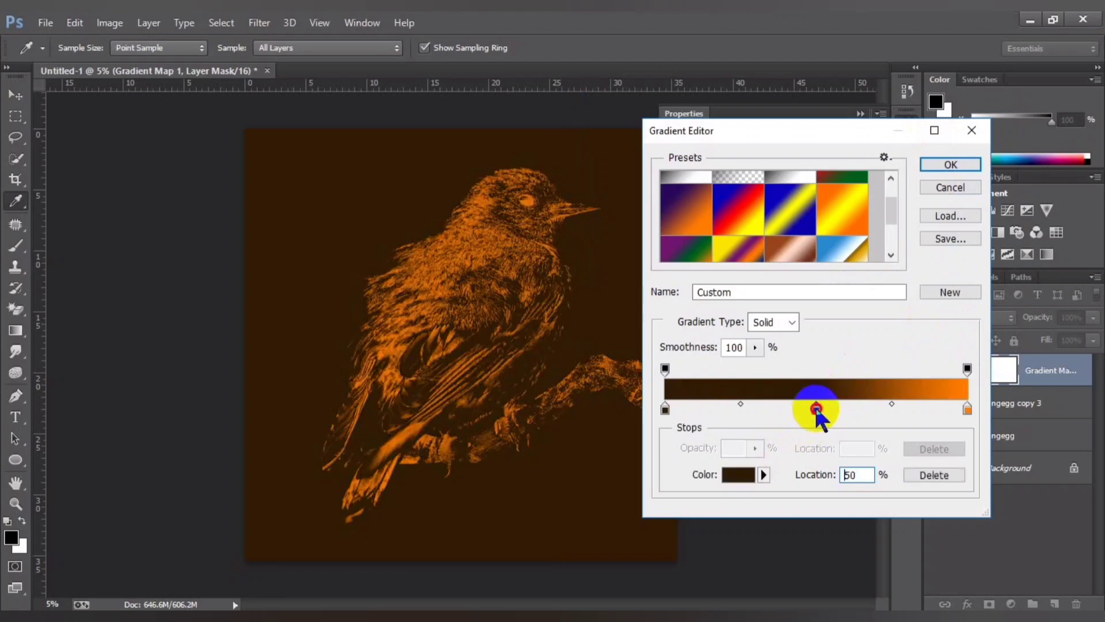
pyautogui.click(737, 474)
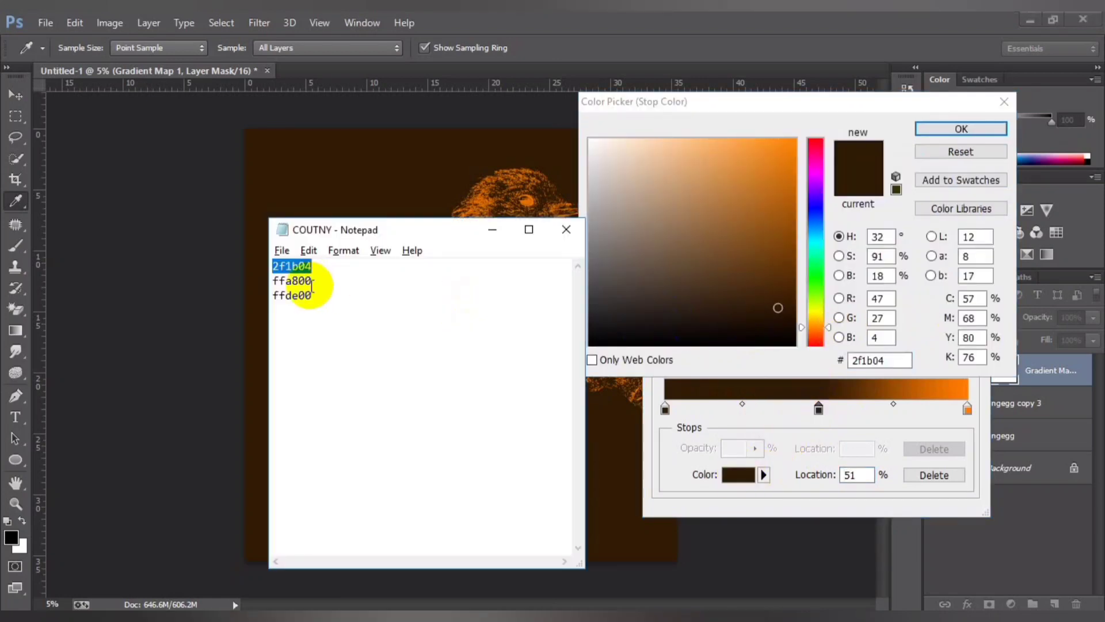
pyautogui.doubleClick(270, 281)
pyautogui.rightClick(273, 281)
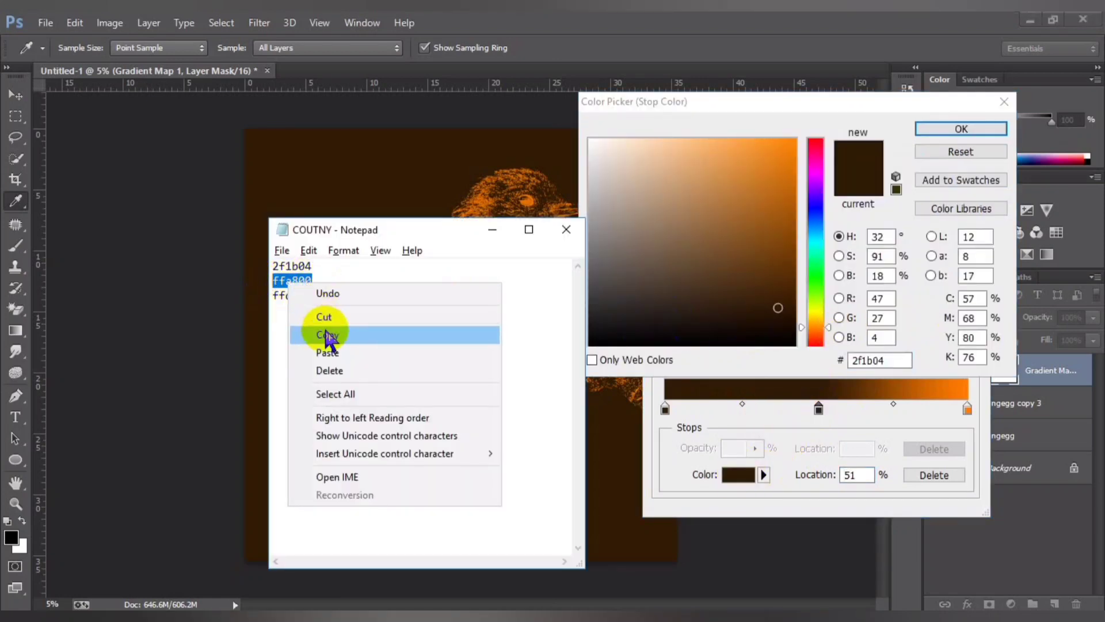
pyautogui.click(328, 336)
pyautogui.click(916, 314)
pyautogui.doubleClick(851, 360)
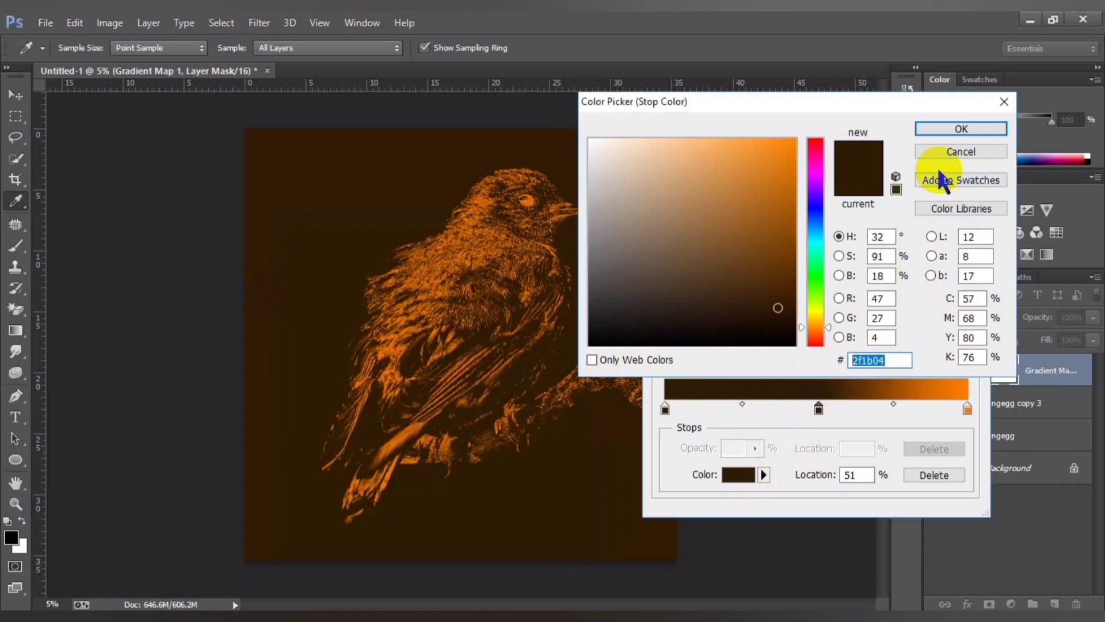
pyautogui.hotkey('ctrl', 'v')
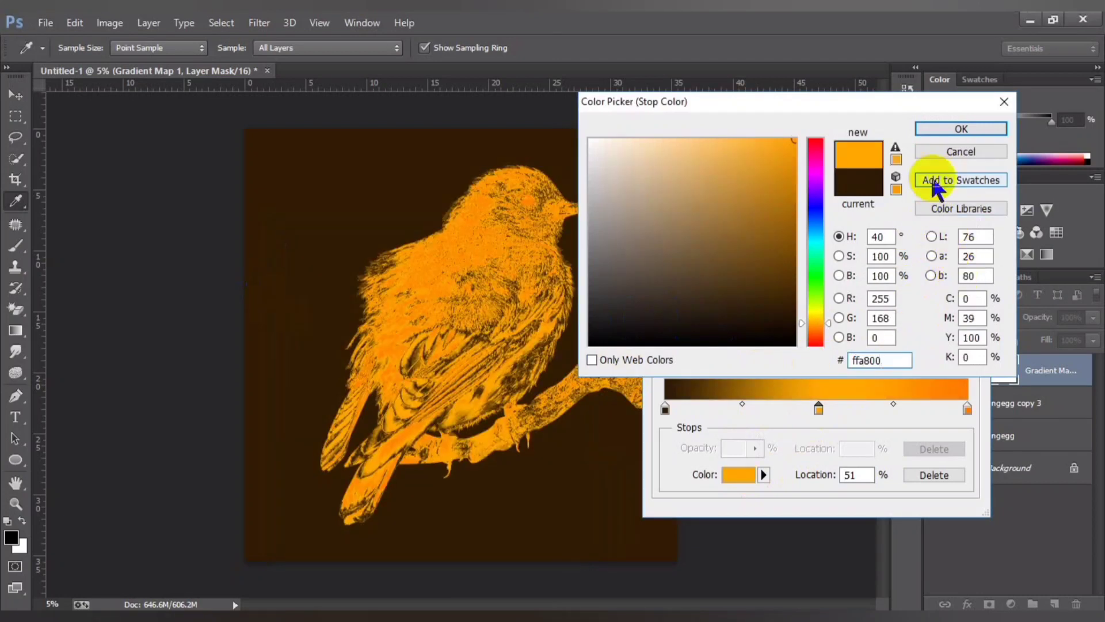
pyautogui.click(940, 132)
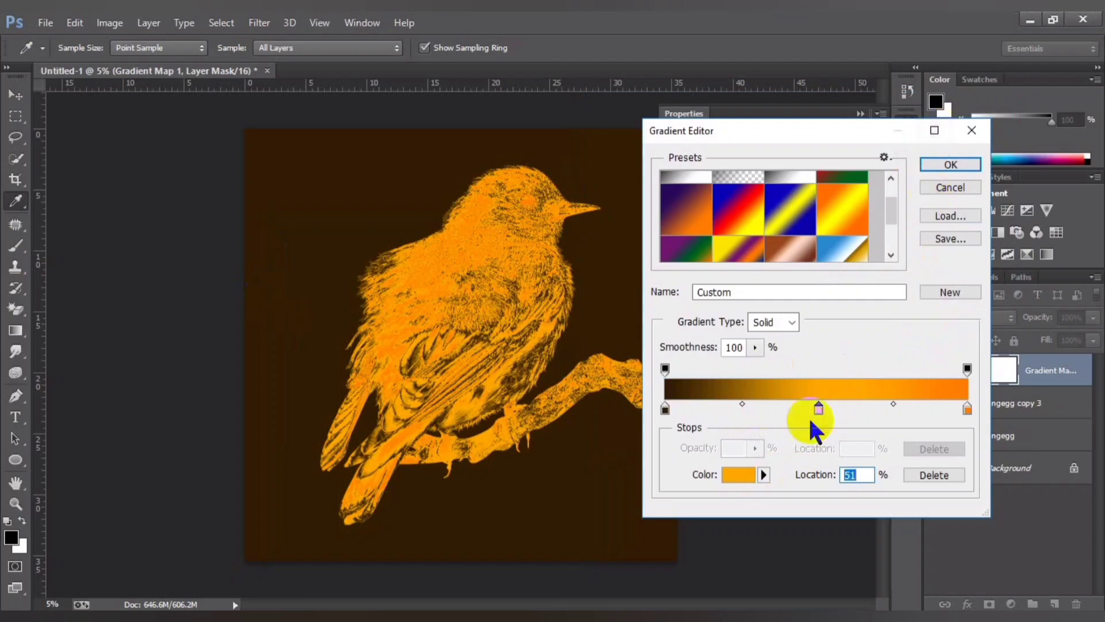
pyautogui.click(967, 409)
pyautogui.click(738, 473)
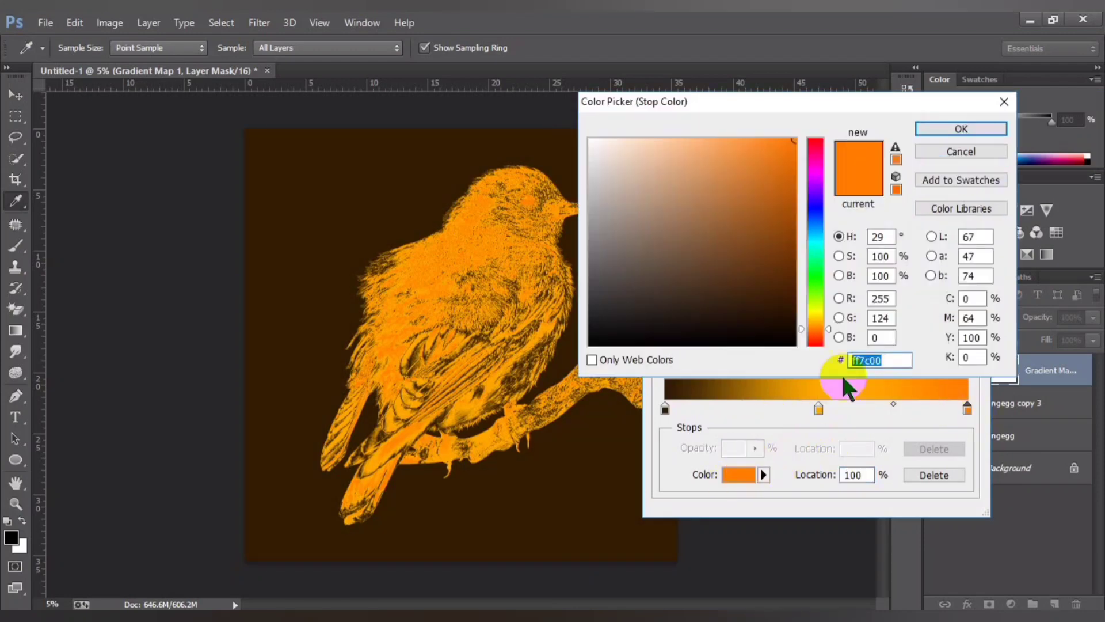
# Change the right-end stop from ff7c00 to yellow ffde00 and accept the brown-orange-yellow gradient
pyautogui.hotkey('alt', 'Tab')
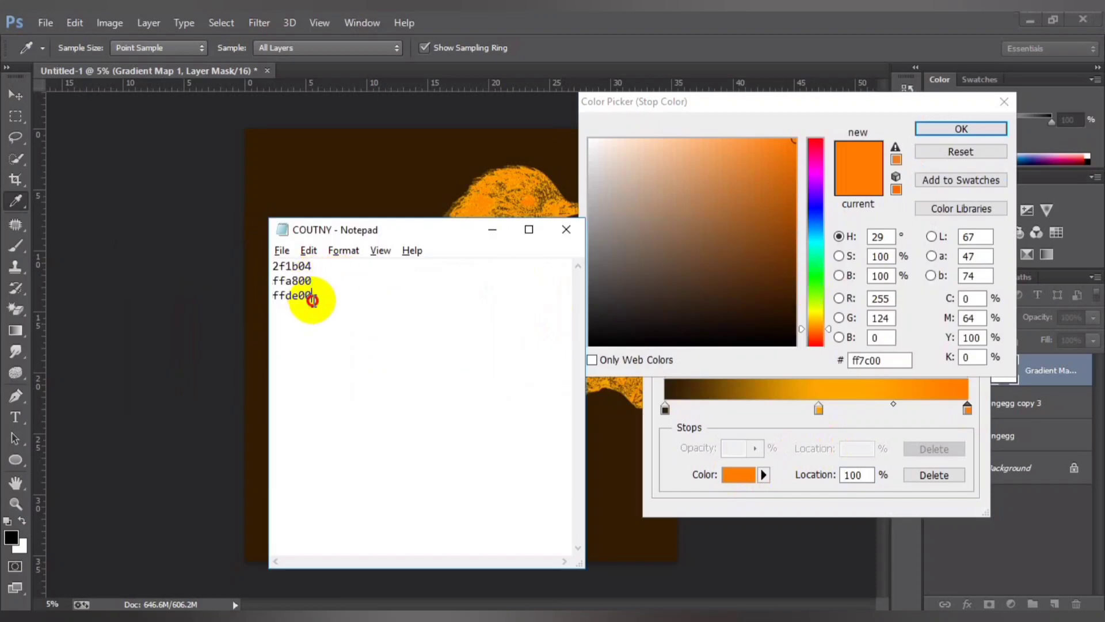
pyautogui.moveTo(313, 296); pyautogui.dragTo(255, 298)
pyautogui.rightClick(291, 296)
pyautogui.click(311, 348)
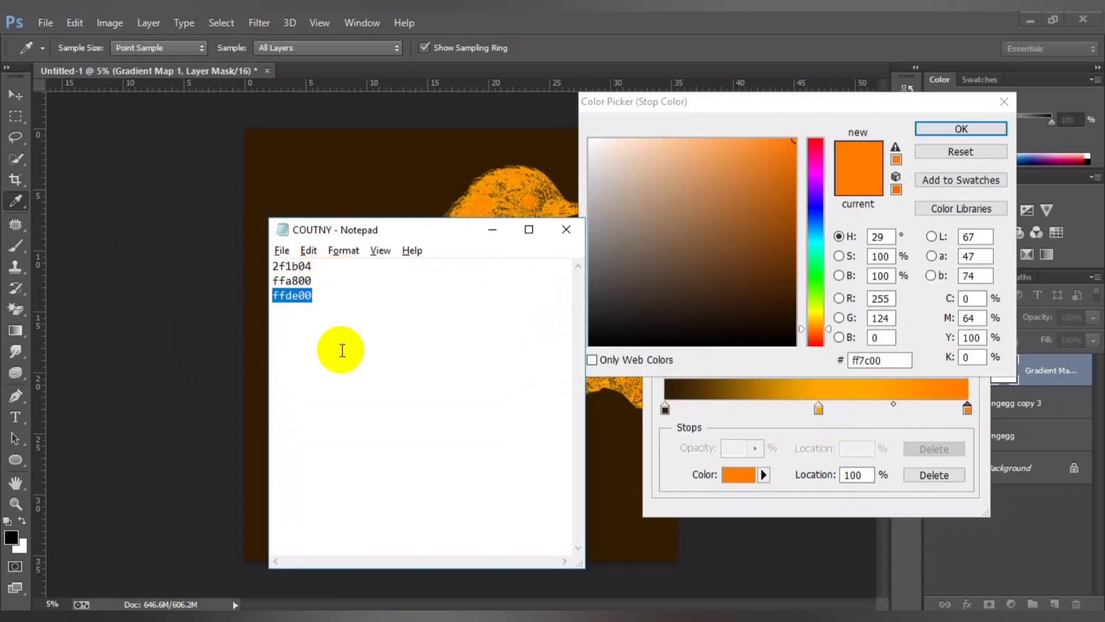
pyautogui.click(700, 305)
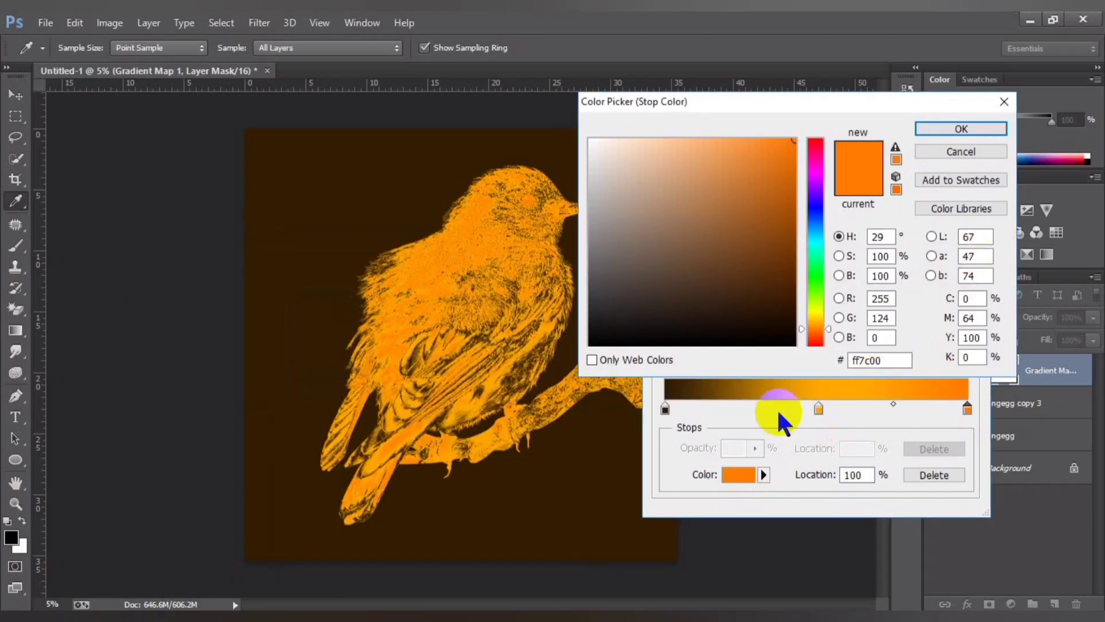
pyautogui.doubleClick(887, 352)
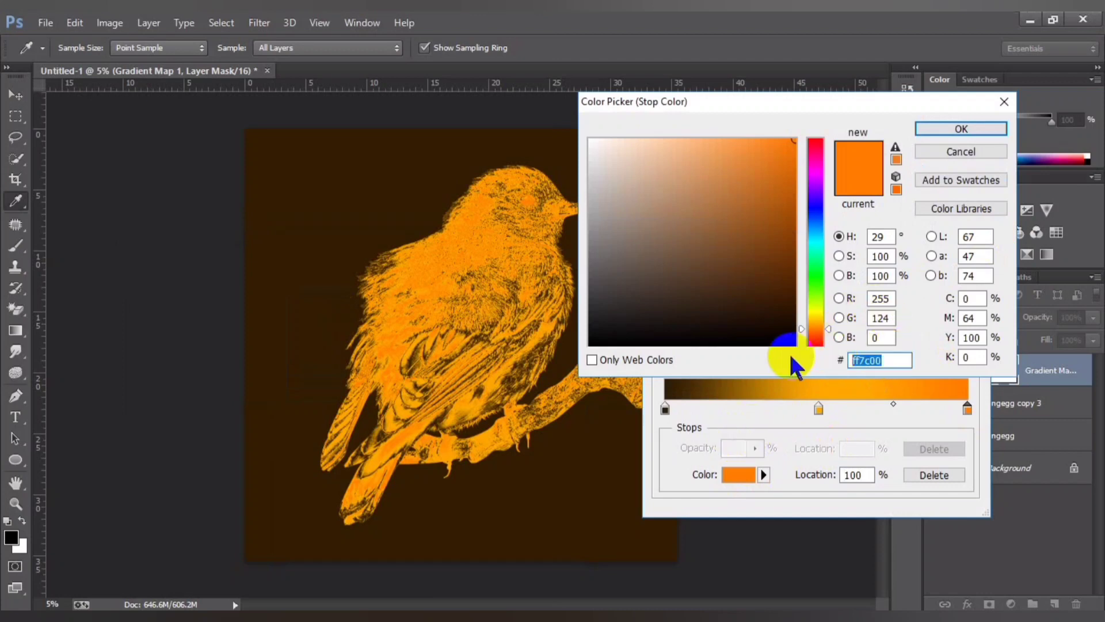
pyautogui.hotkey('ctrl', 'v')
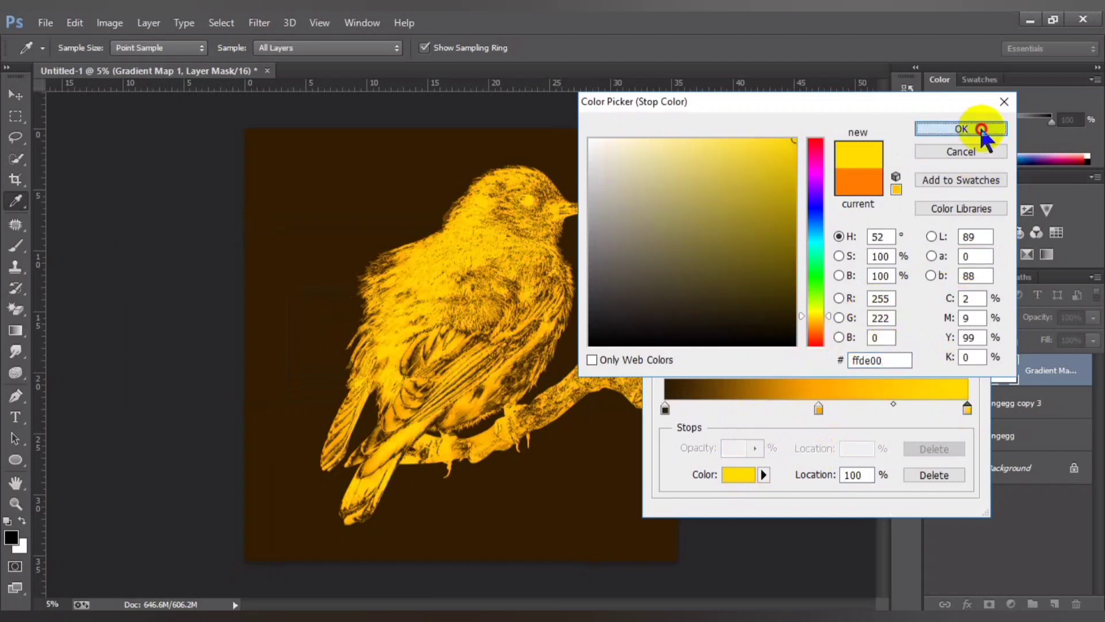
pyautogui.click(979, 129)
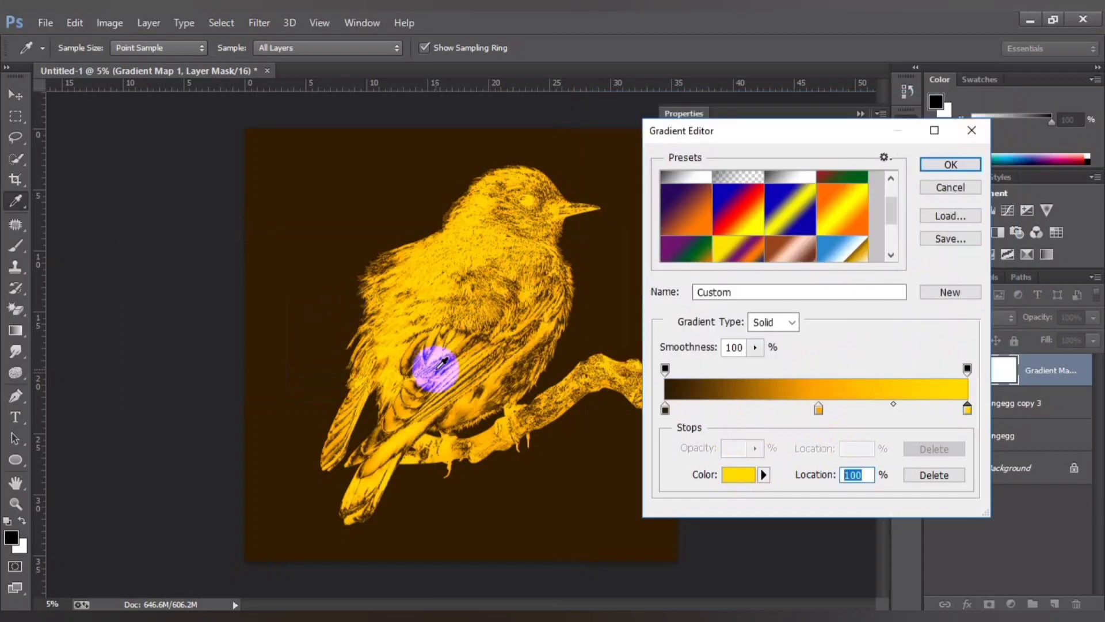
pyautogui.click(952, 166)
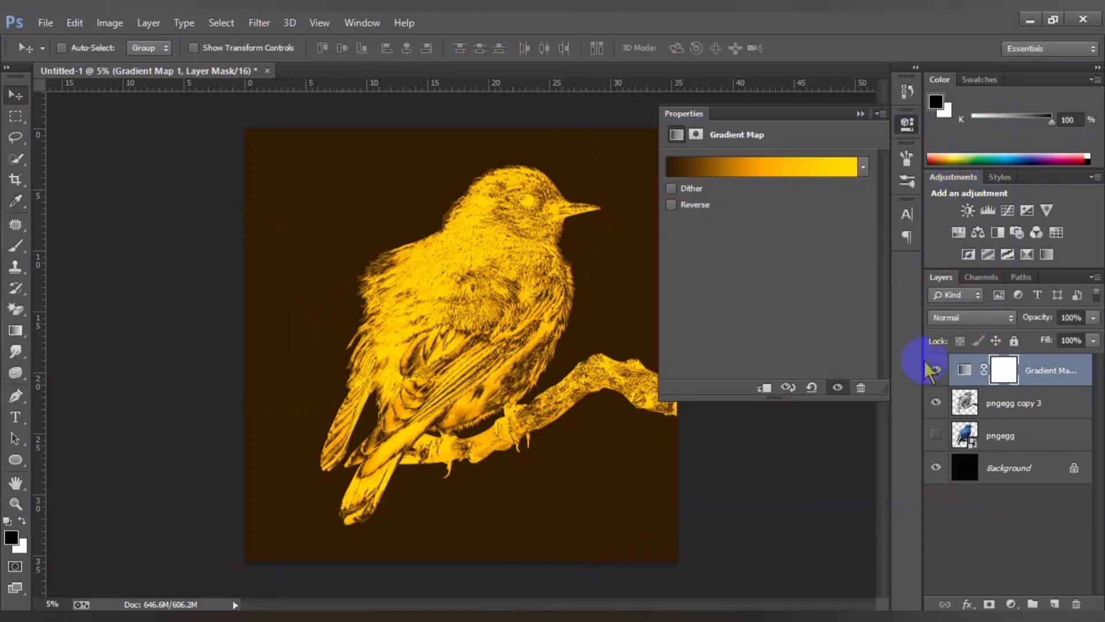
# Set the Gradient Map adjustment layer's blend mode to Color for a gold bird on black
pyautogui.click(861, 114)
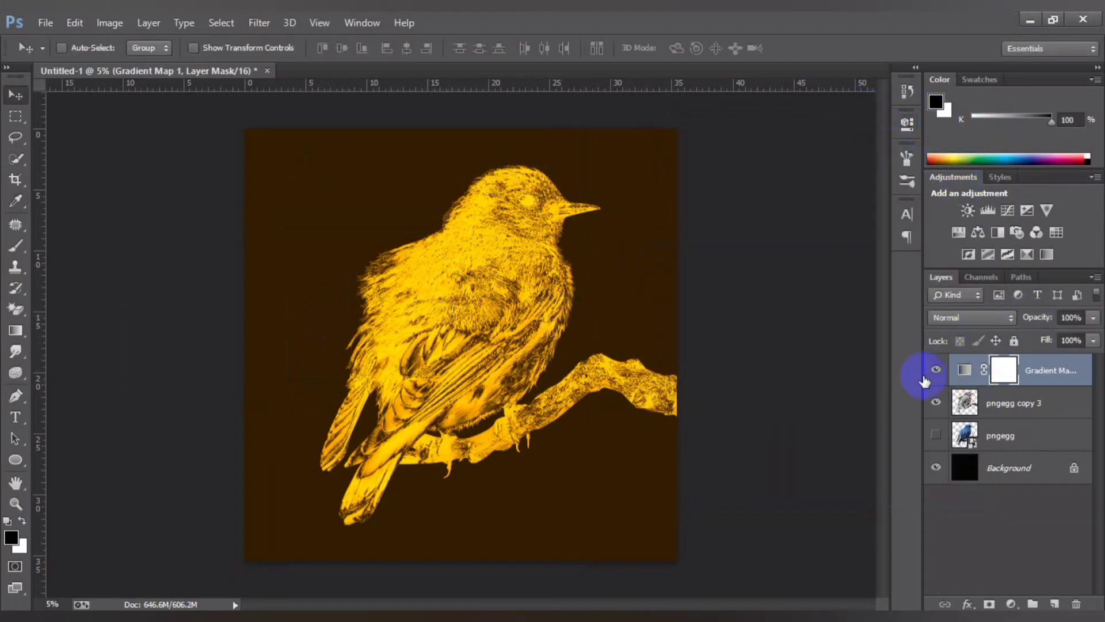
pyautogui.click(965, 371)
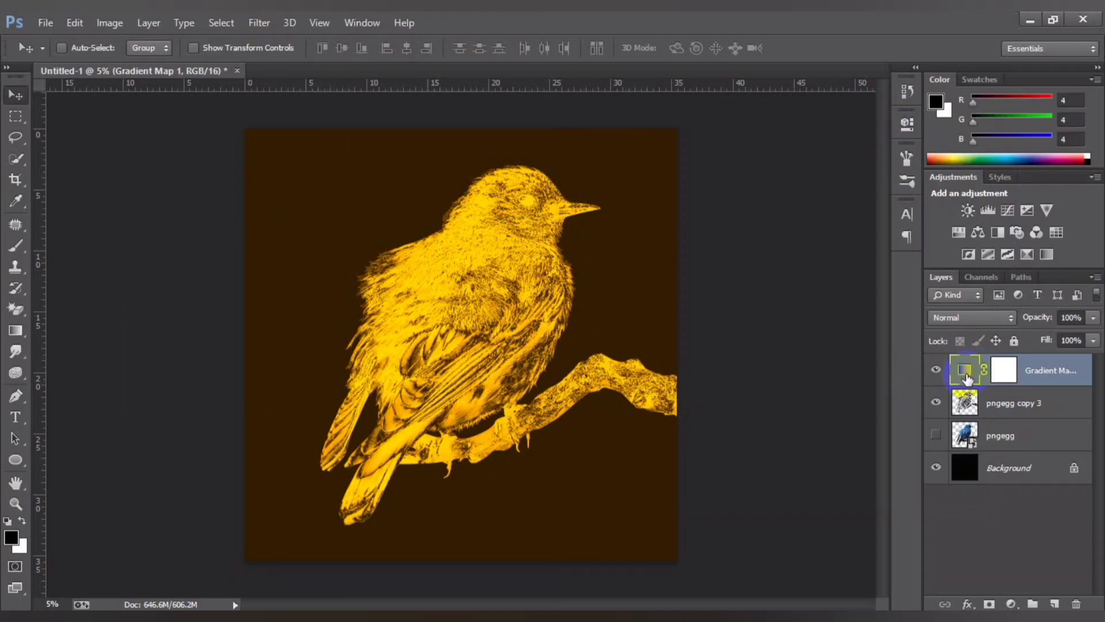
pyautogui.click(976, 317)
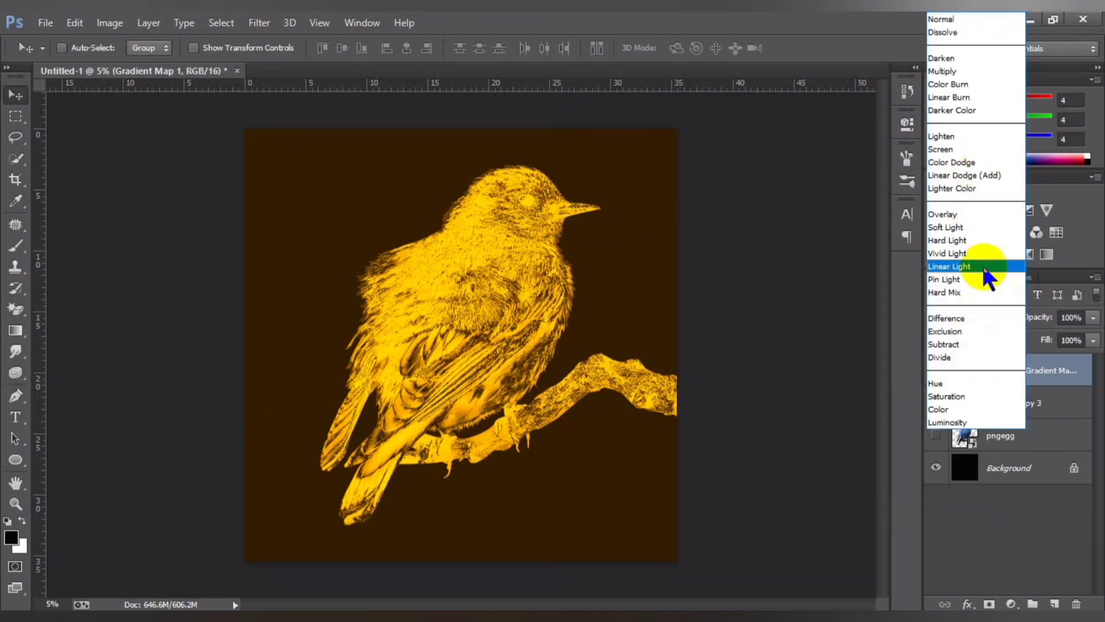
pyautogui.click(955, 411)
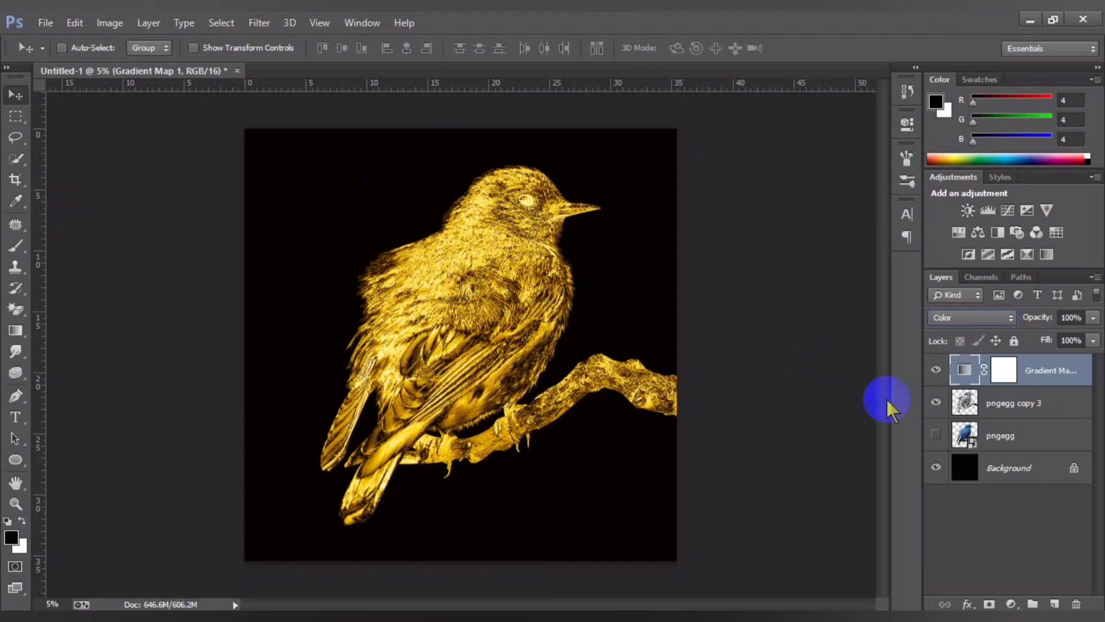
pyautogui.click(1002, 402)
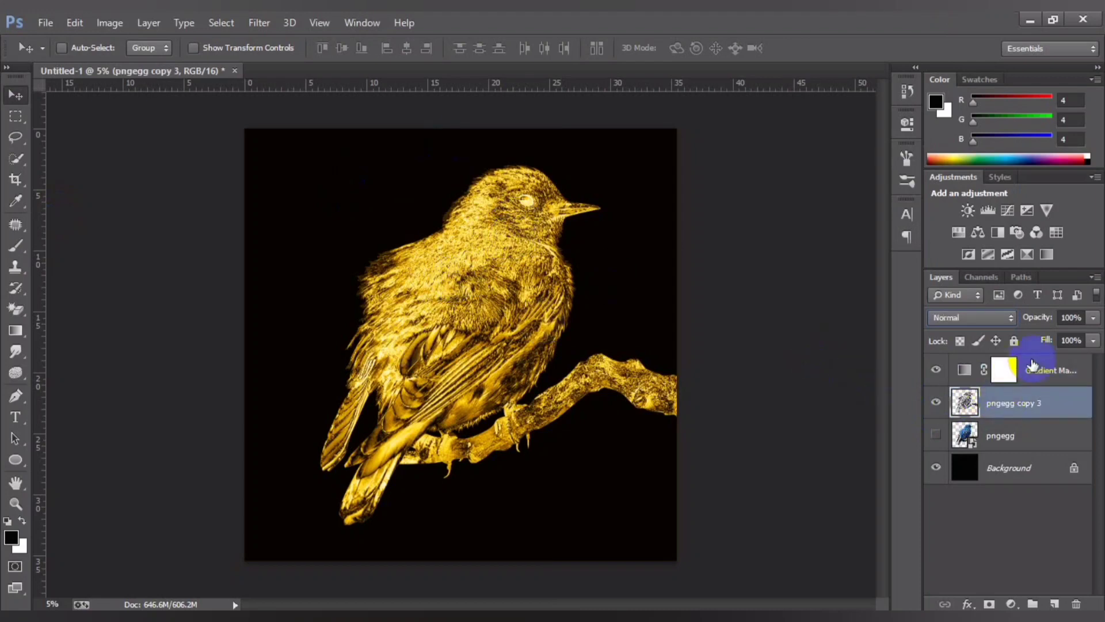
pyautogui.click(1032, 368)
pyautogui.click(1002, 403)
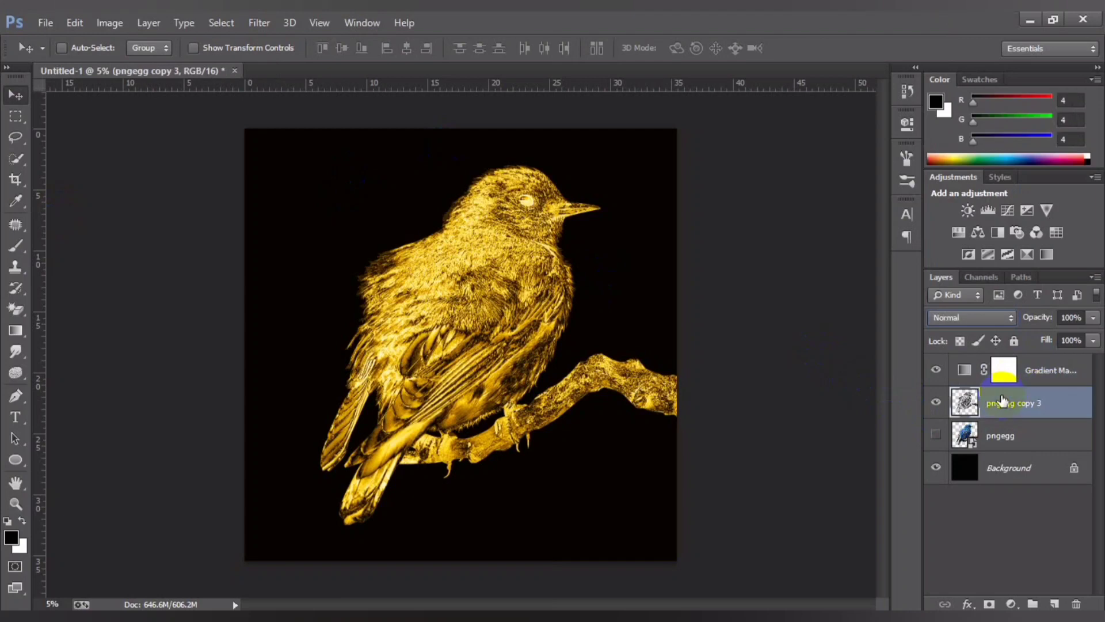
pyautogui.keyDown('shift'); pyautogui.click(1033, 372); pyautogui.keyUp('shift')
pyautogui.click(1018, 435)
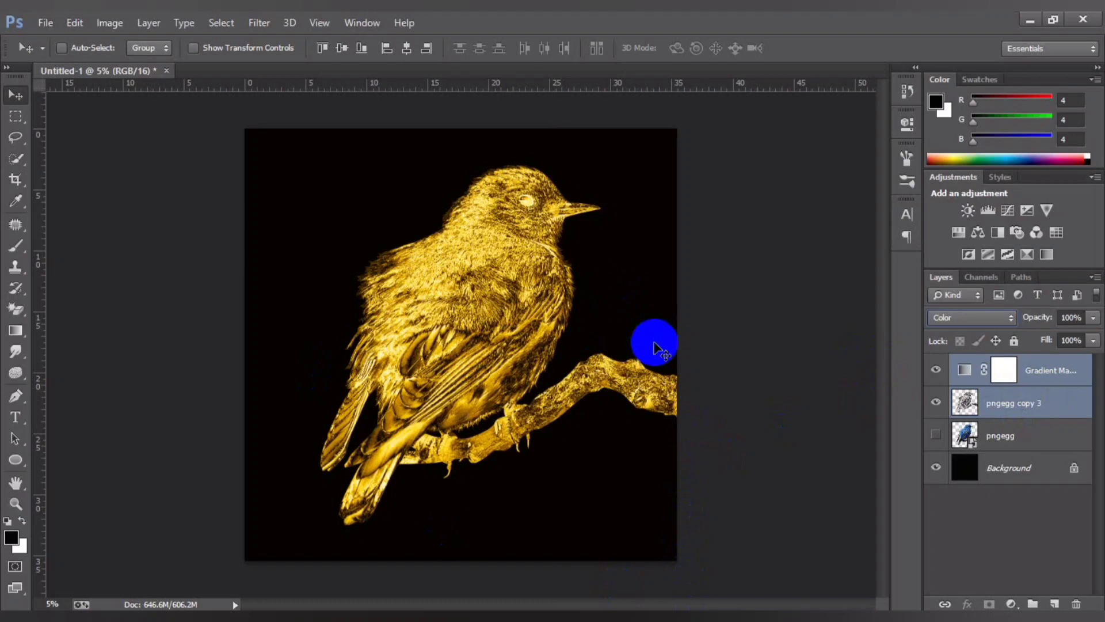
pyautogui.click(982, 468)
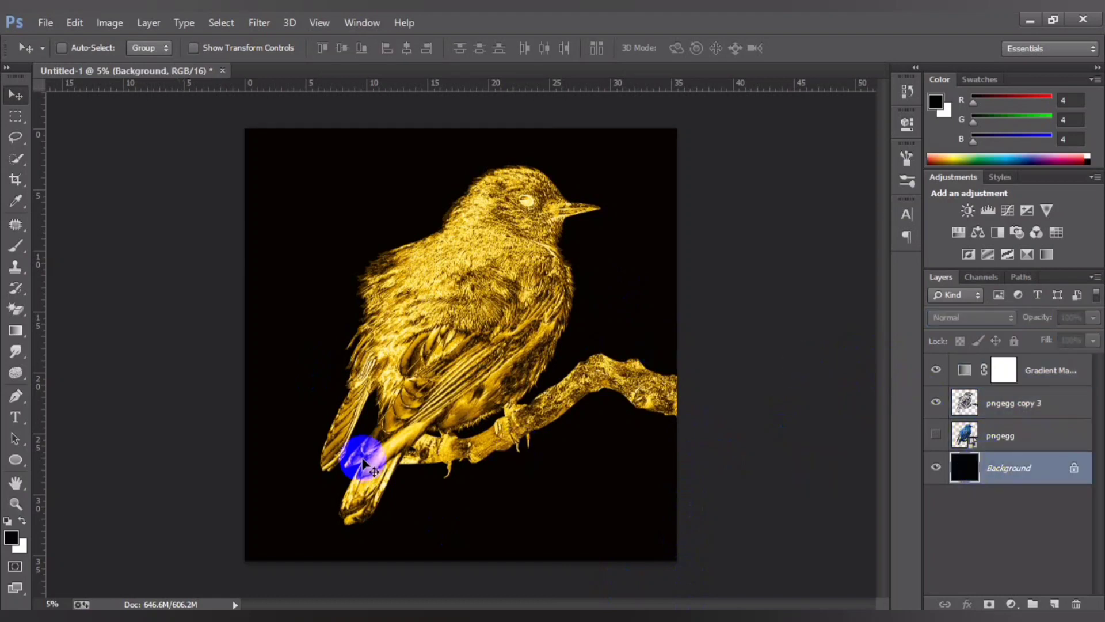
pyautogui.click(7, 540)
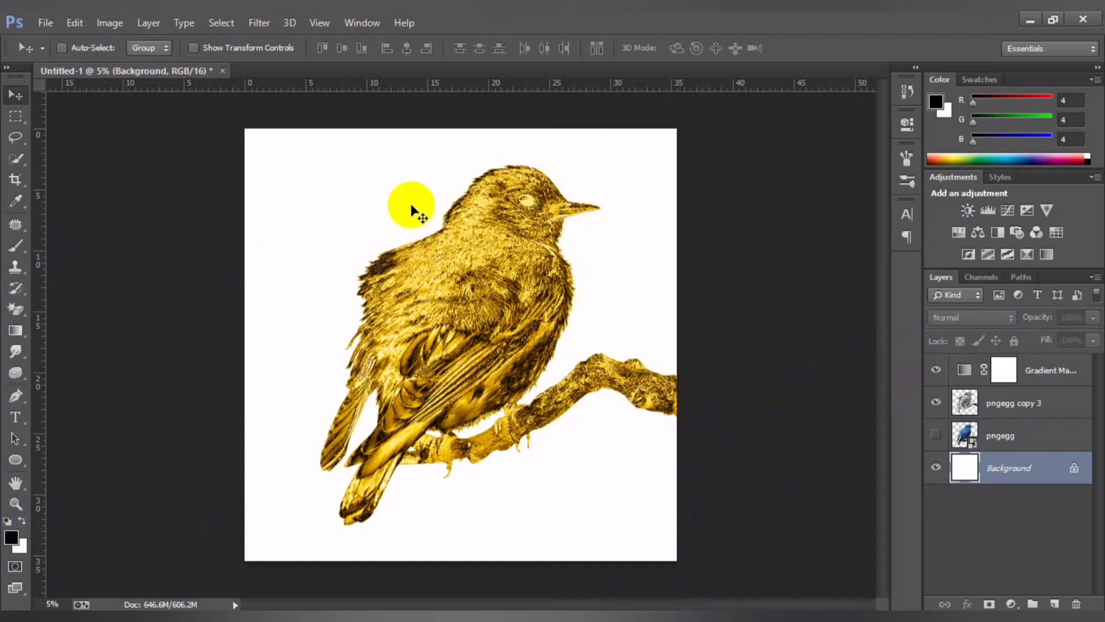
pyautogui.moveTo(447, 262)
pyautogui.mouseDown()
pyautogui.moveTo(430, 239)
pyautogui.moveTo(503, 375)
pyautogui.mouseUp()
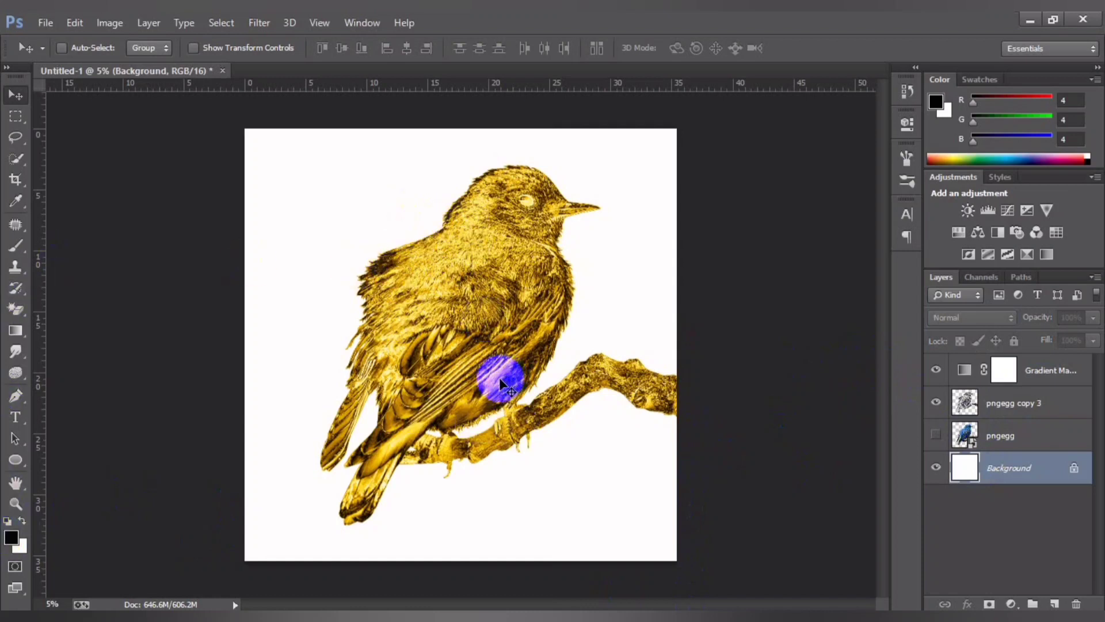
pyautogui.hotkey('alt', 'BackSpace')
pyautogui.hotkey('ctrl', 'BackSpace')
pyautogui.hotkey('alt', 'BackSpace')
pyautogui.hotkey('ctrl', 'BackSpace')
pyautogui.hotkey('alt', 'BackSpace')
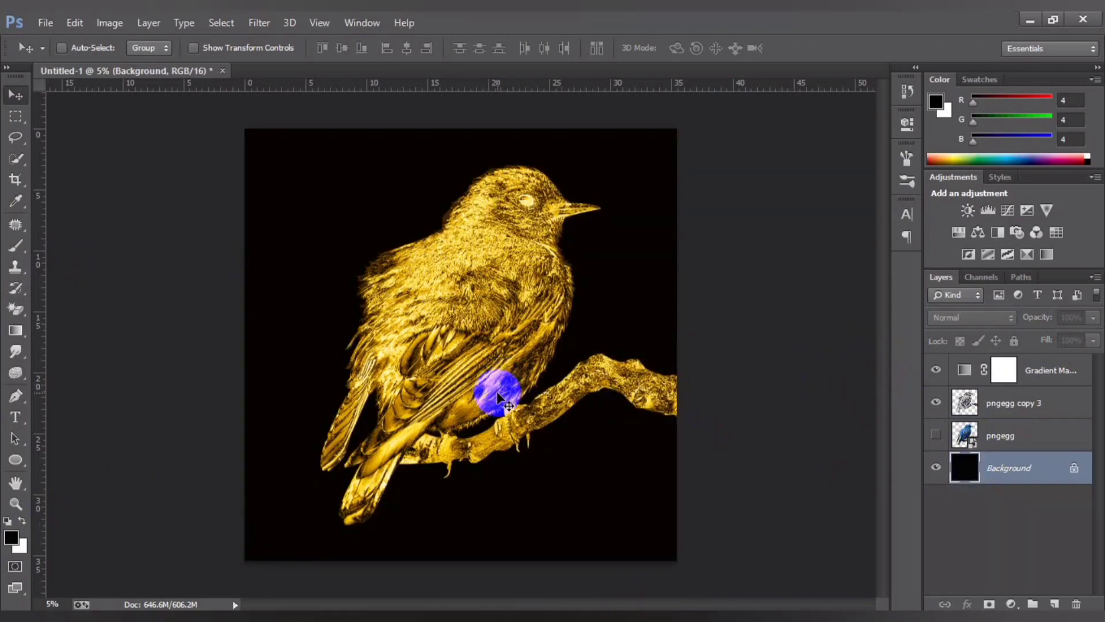
pyautogui.hotkey('ctrl', 'BackSpace')
pyautogui.hotkey('alt', 'BackSpace')
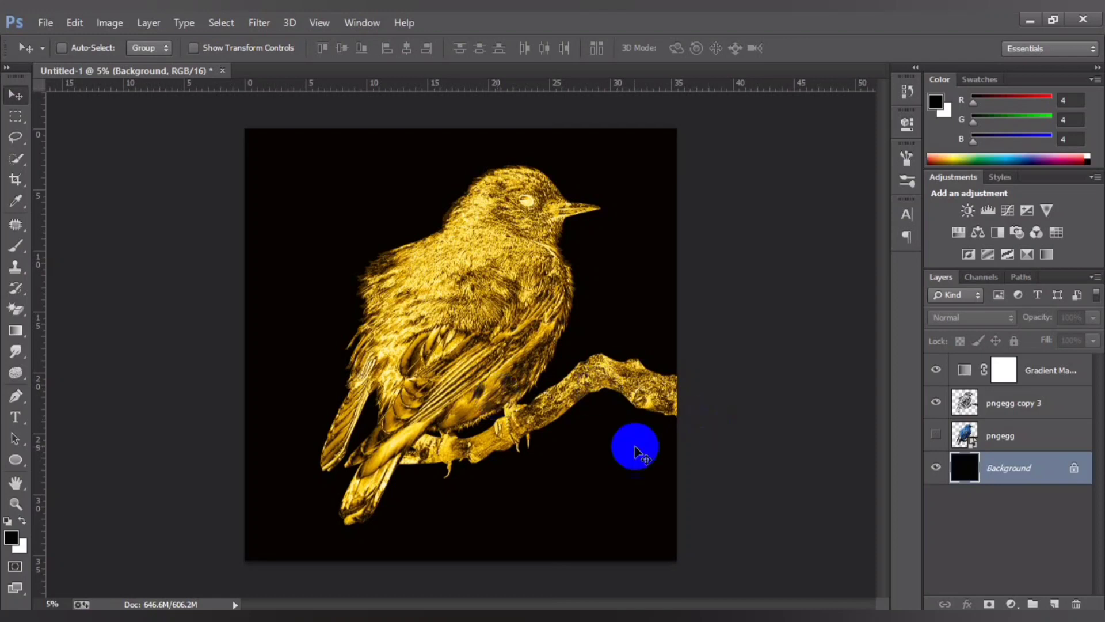